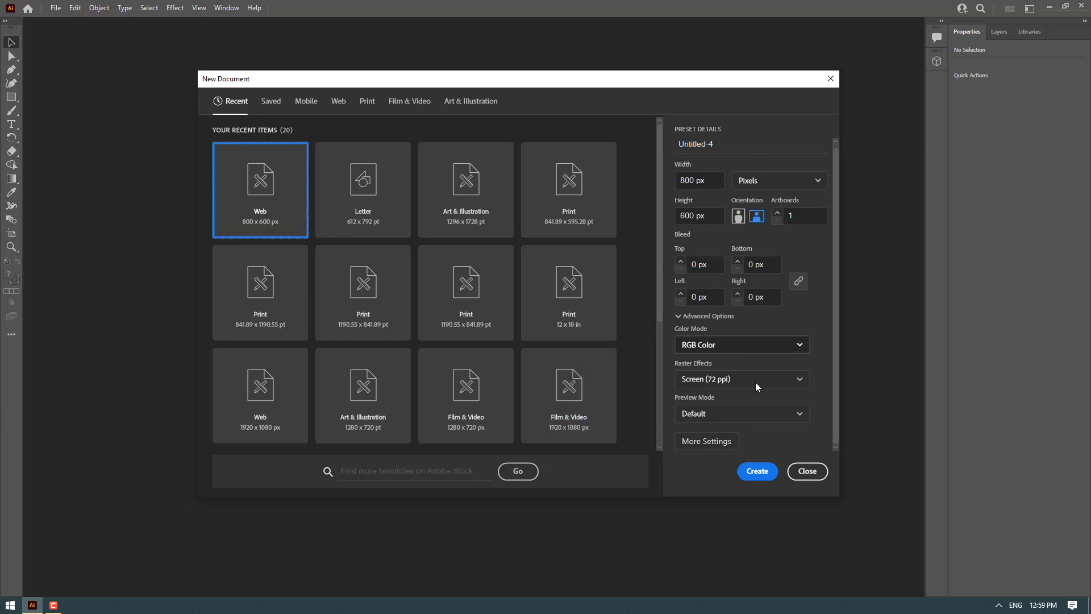
Create an 800 × 600 px RGB document and add the text "slice" to the artboard
{"action": "left_click", "coordinate": [764, 476]}
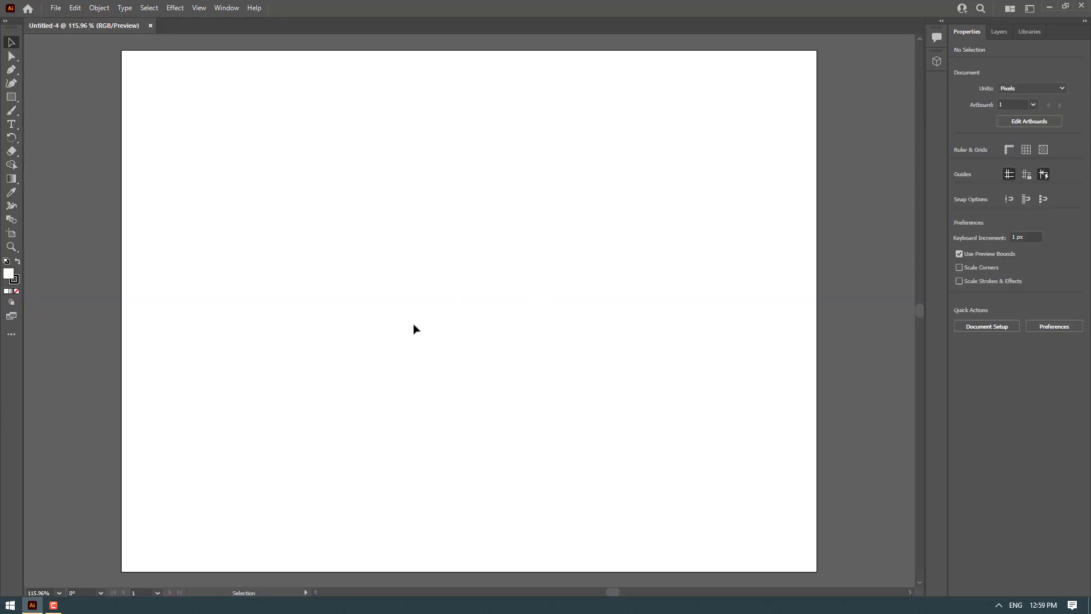
{"action": "left_click", "coordinate": [10, 124]}
{"action": "left_click", "coordinate": [404, 232]}
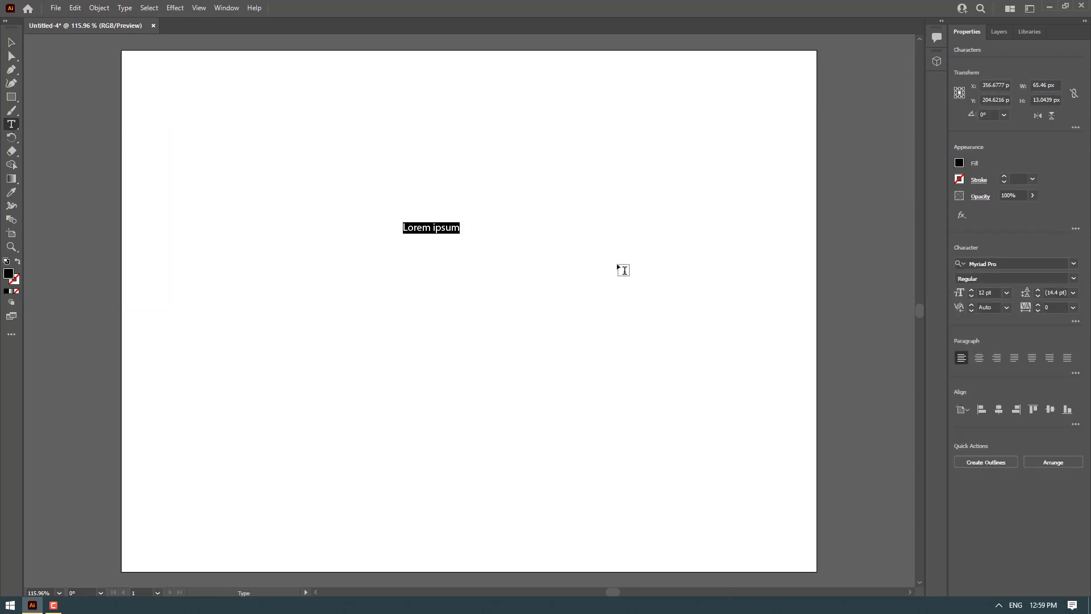
{"action": "type", "text": "slice"}
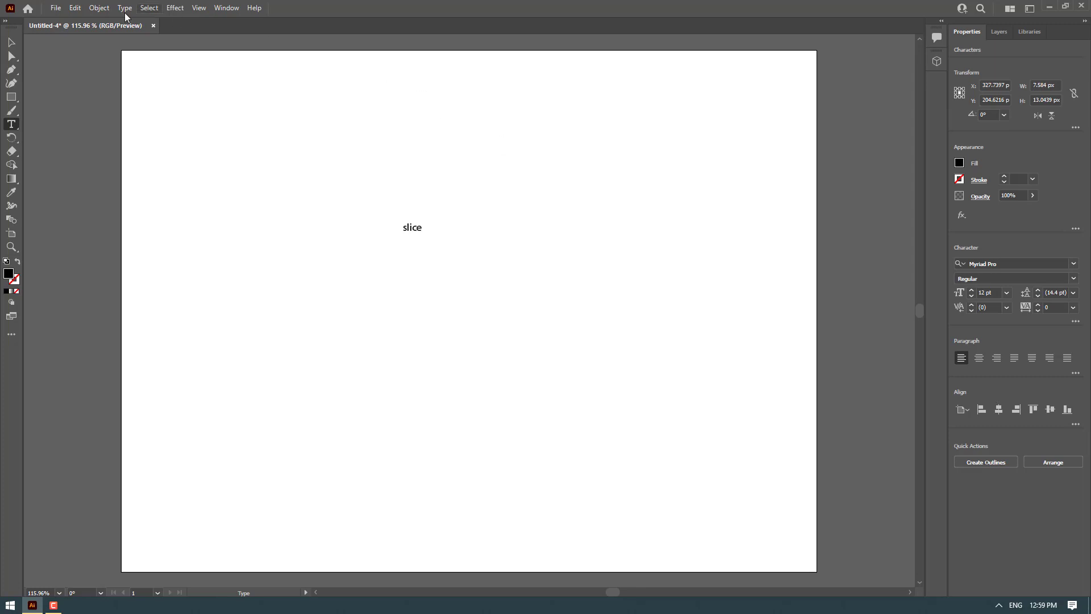
{"action": "left_click", "coordinate": [12, 42]}
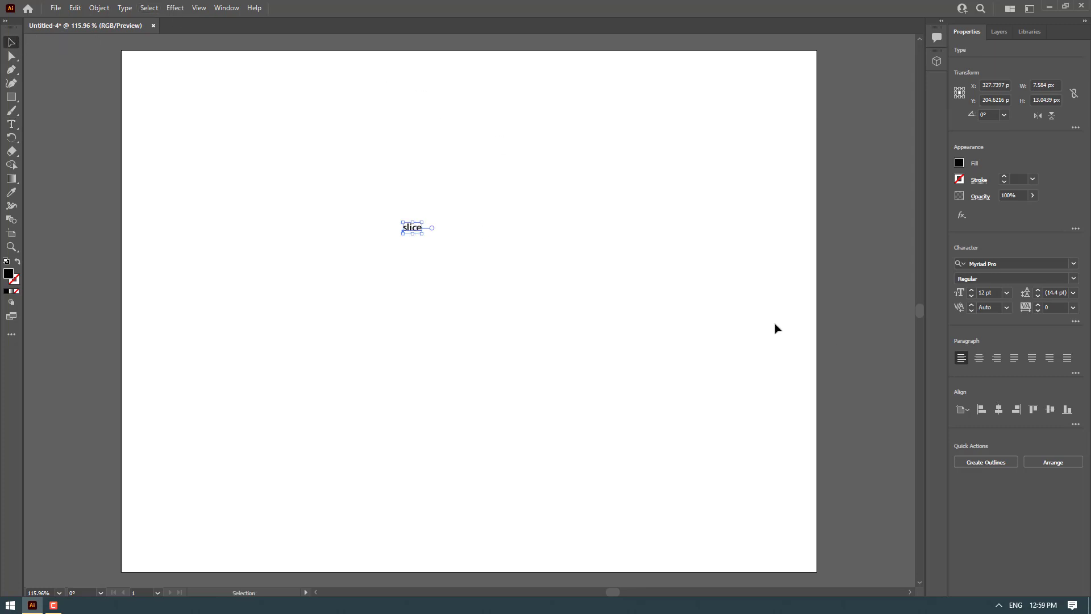
Set the text size to 144 pt and center the word horizontally and vertically on the artboard
{"action": "left_click", "coordinate": [1006, 293]}
{"action": "left_click", "coordinate": [1028, 494]}
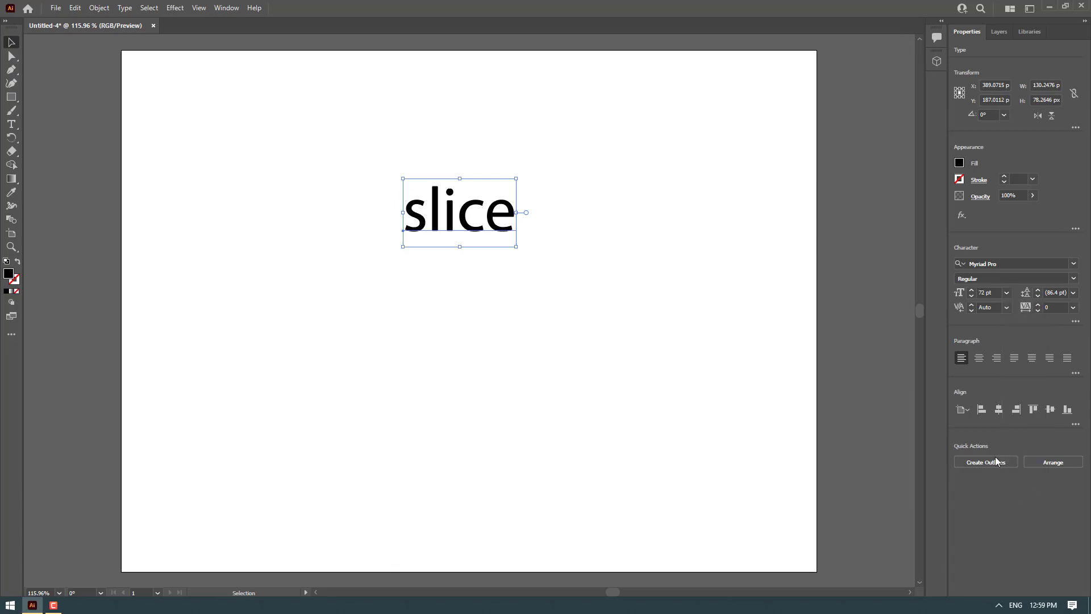
{"action": "left_click", "coordinate": [985, 294]}
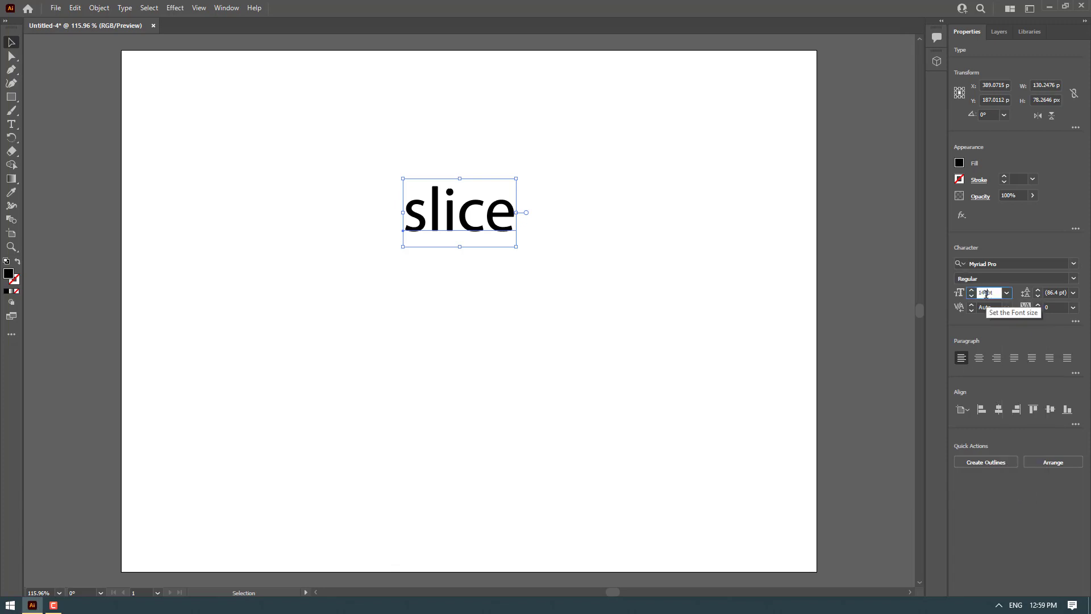
{"action": "type", "text": "144"}
{"action": "key", "text": "Return"}
{"action": "left_click", "coordinate": [998, 409]}
{"action": "left_click", "coordinate": [1050, 409]}
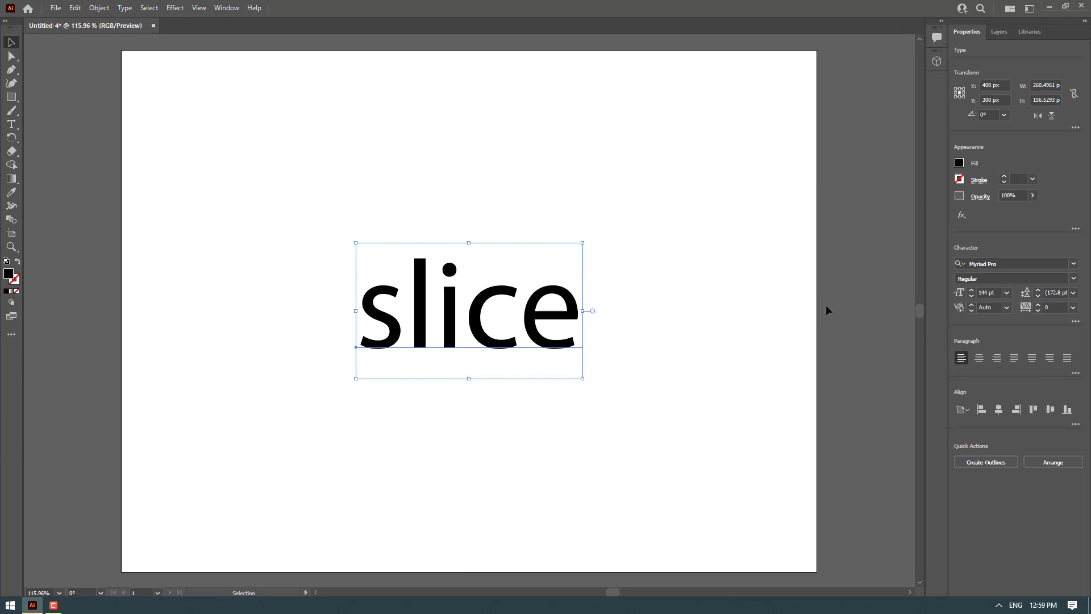
Change the word's font to Anton Regular and center it horizontally and vertically on the artboard again
{"action": "left_click", "coordinate": [1073, 264]}
{"action": "type", "text": "anton"}
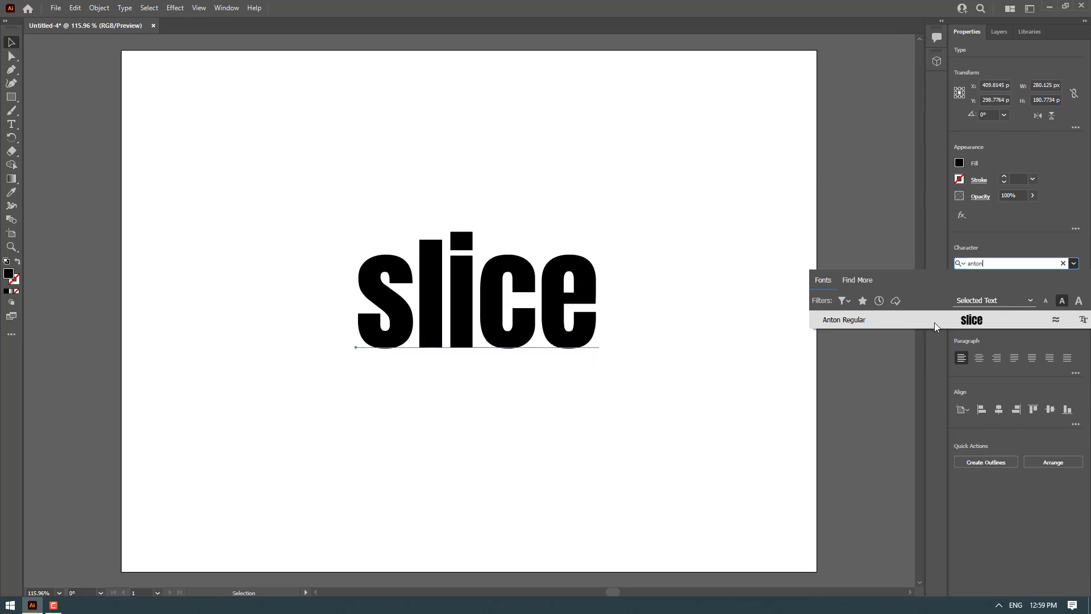
{"action": "left_click", "coordinate": [934, 322]}
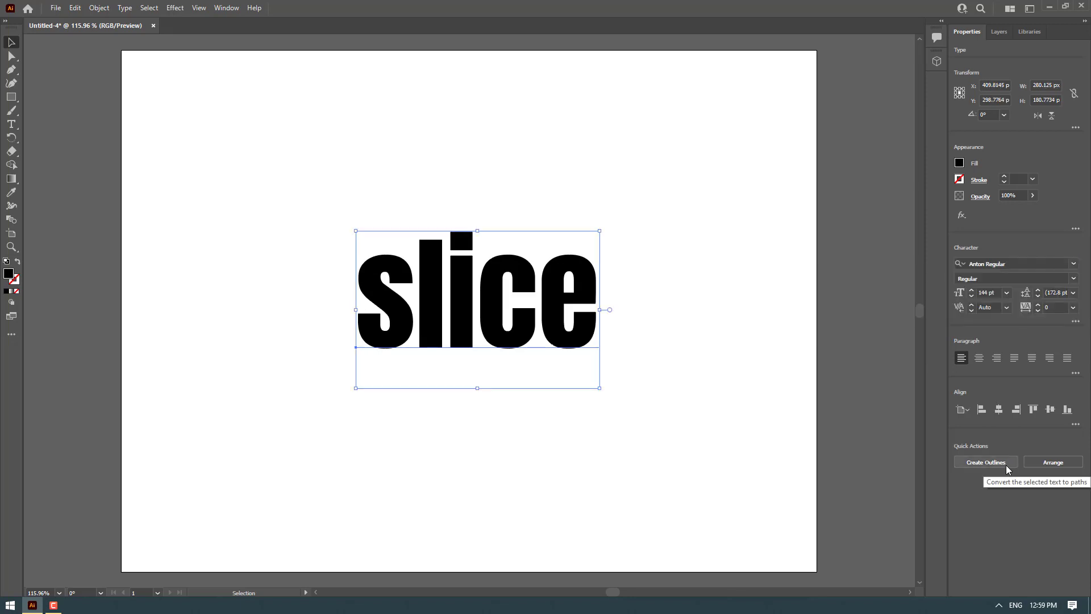
{"action": "left_click", "coordinate": [998, 409]}
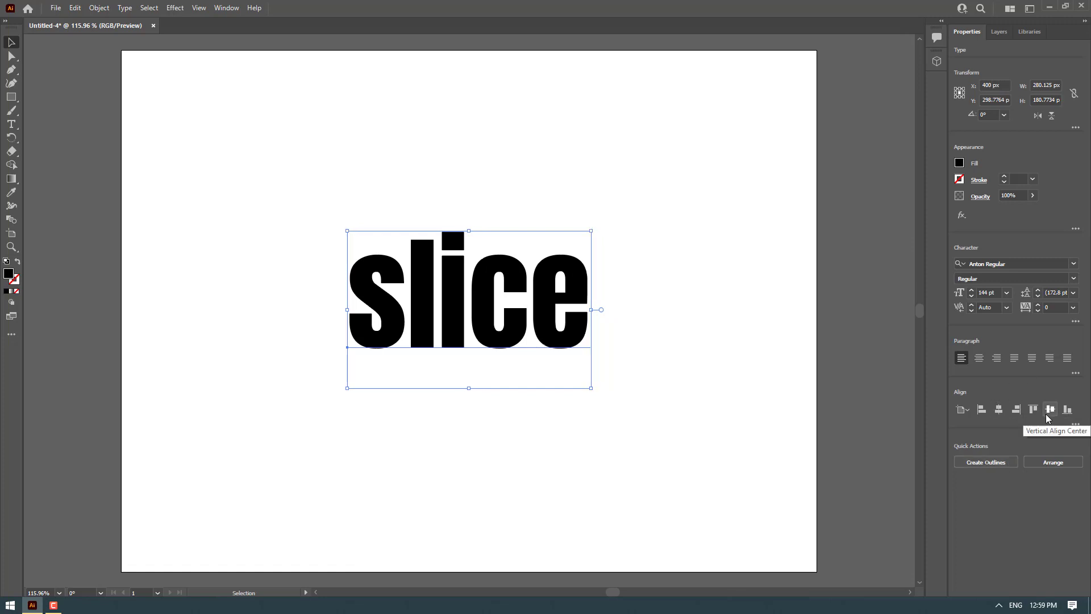
{"action": "left_click", "coordinate": [1050, 409]}
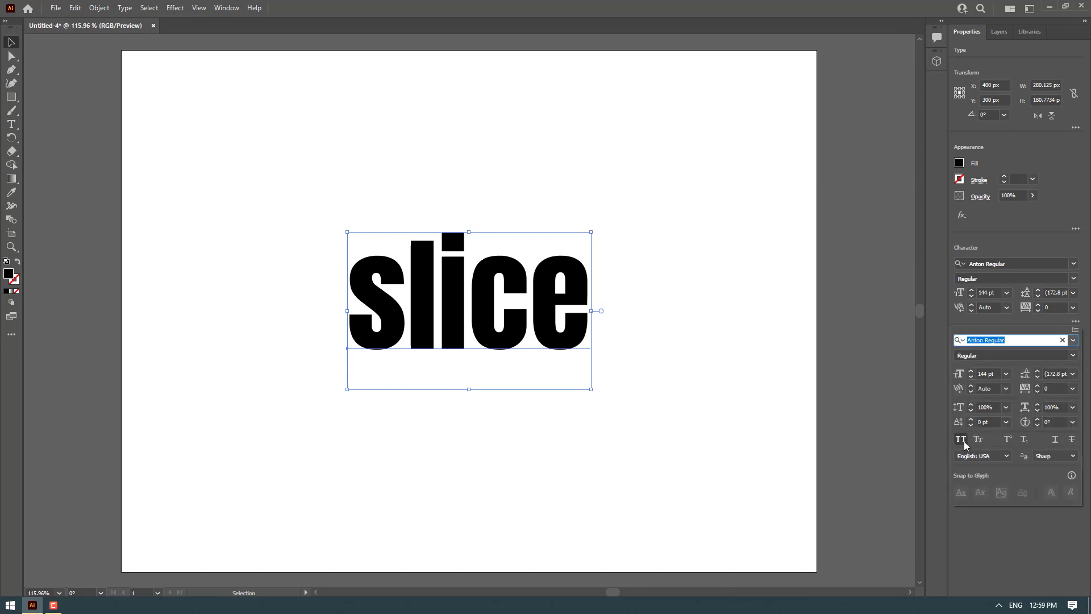
Apply All Caps to the word, recenter it horizontally on the artboard, and deselect it
{"action": "left_click", "coordinate": [966, 441]}
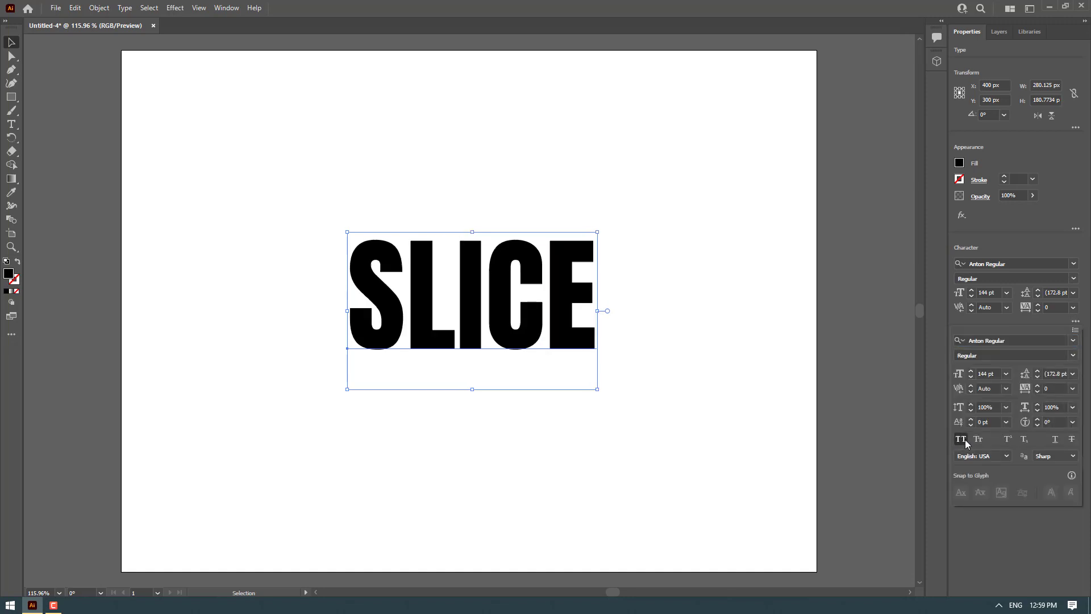
{"action": "left_click", "coordinate": [1003, 411]}
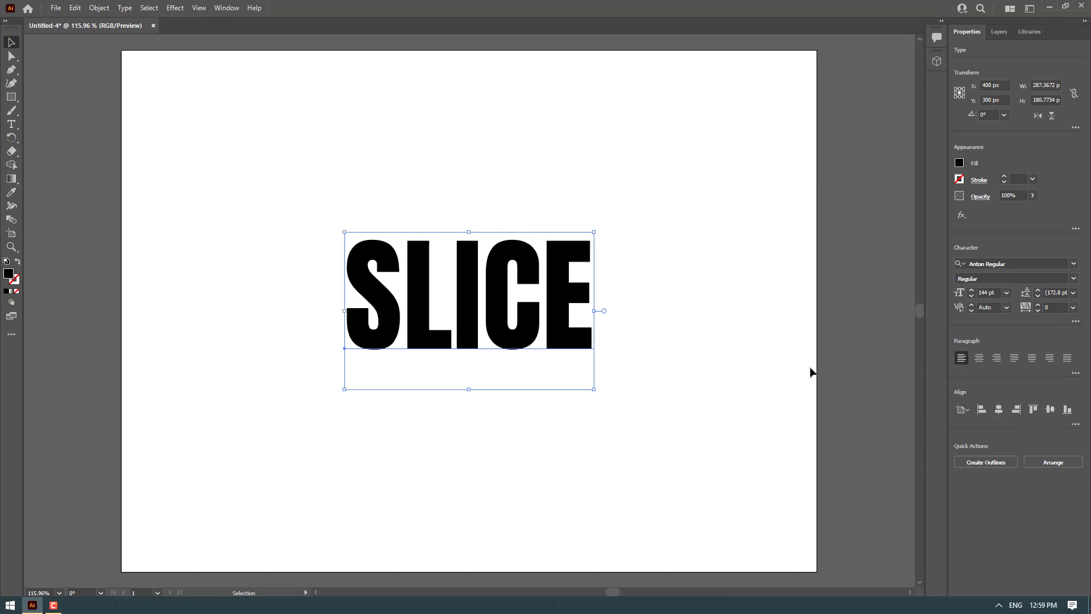
{"action": "left_click", "coordinate": [702, 308]}
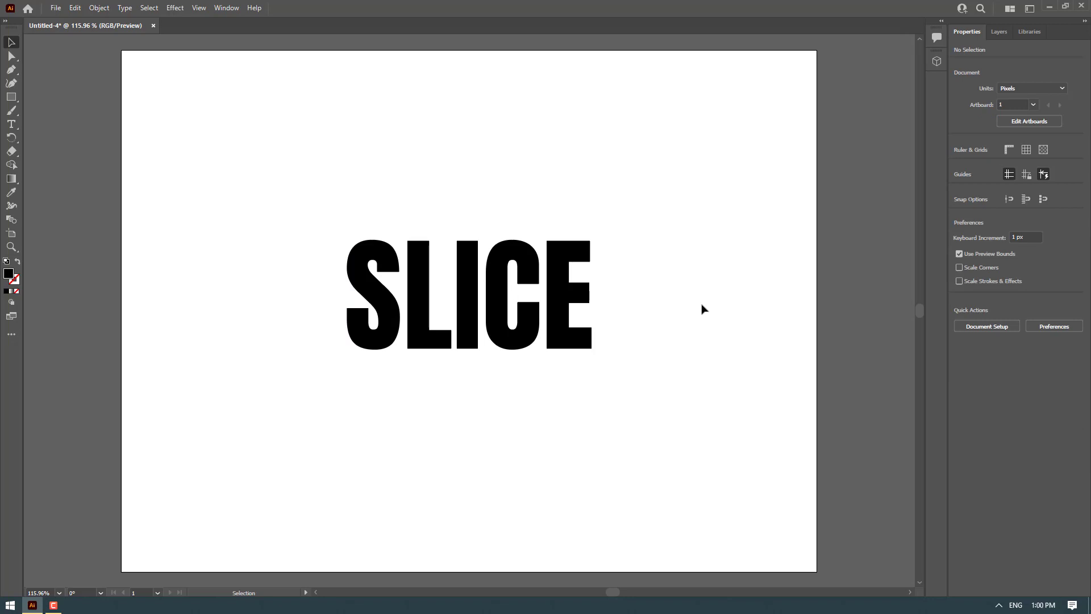
Draw a black rectangle about 171 × 67 px over the word's upper-left part and collapse its lower-right corner to form a triangle
{"action": "left_click", "coordinate": [6, 98]}
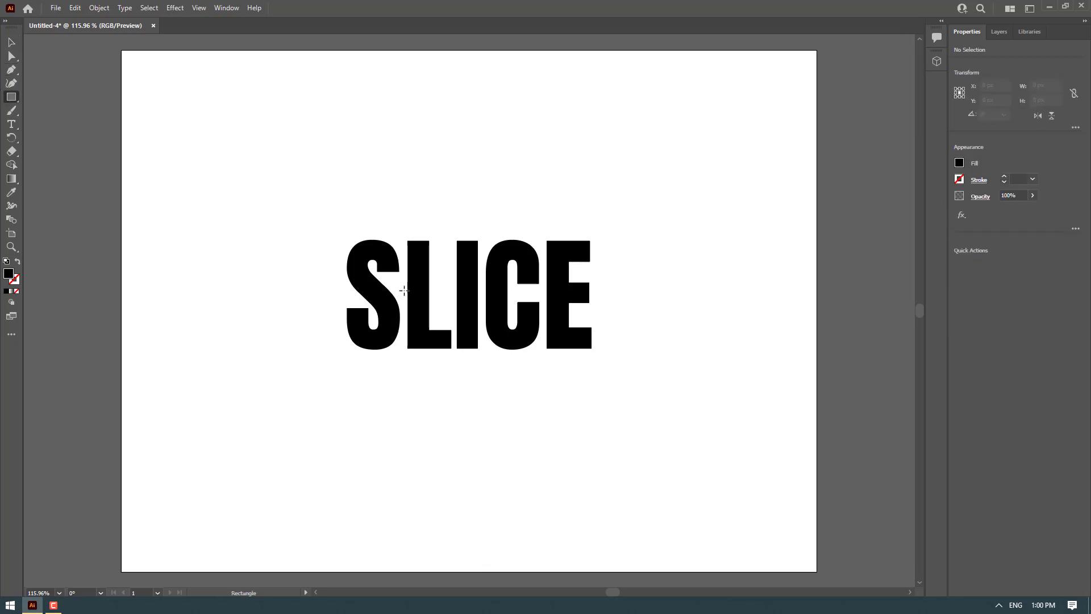
{"action": "left_click_drag", "start_coordinate": [320, 231], "coordinate": [469, 290]}
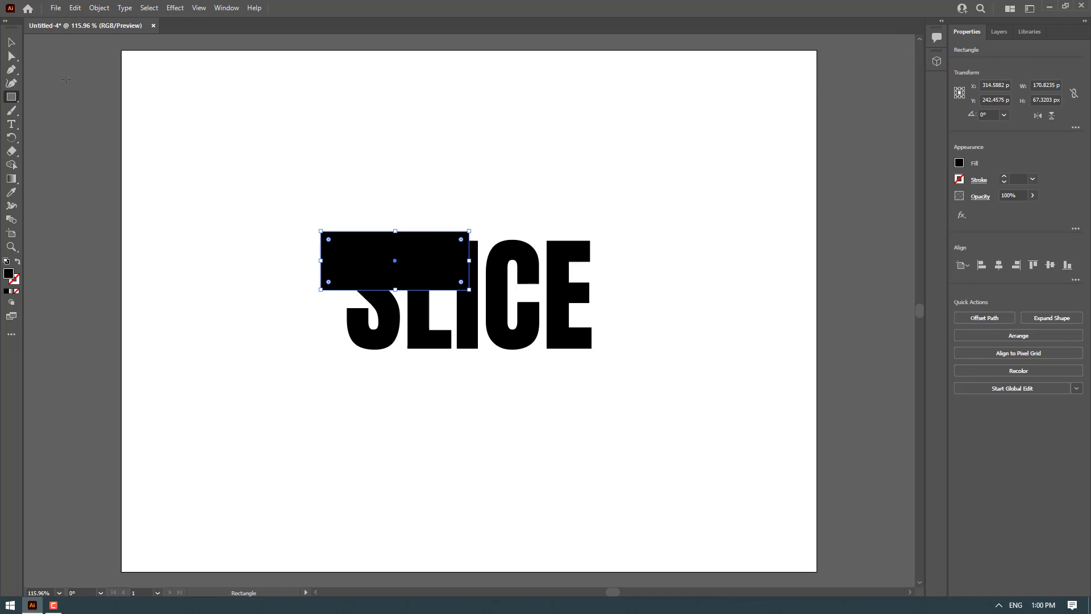
{"action": "left_click", "coordinate": [12, 55]}
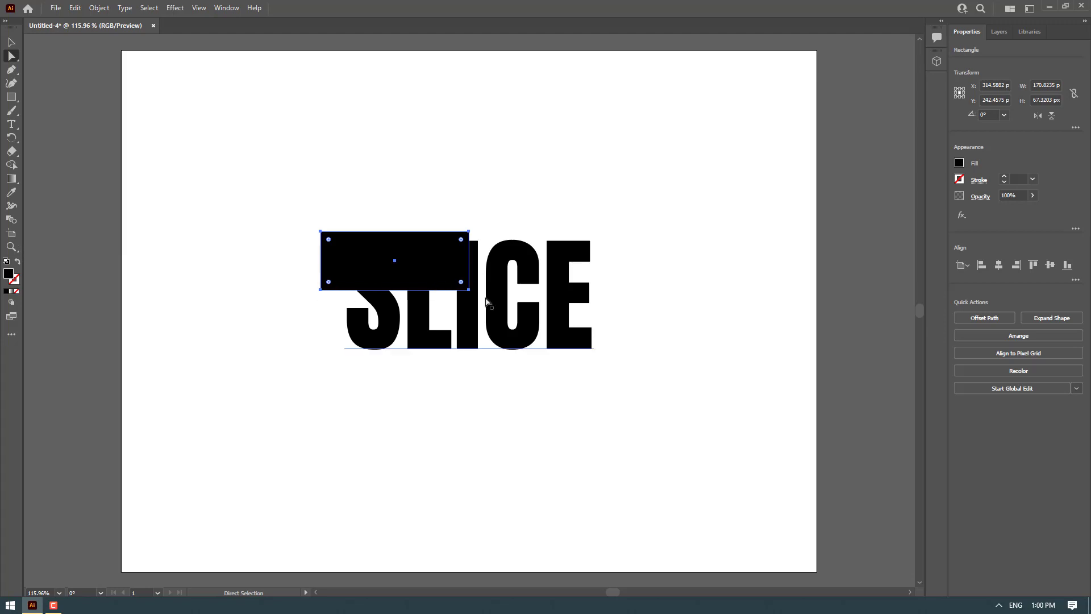
{"action": "left_click", "coordinate": [470, 290]}
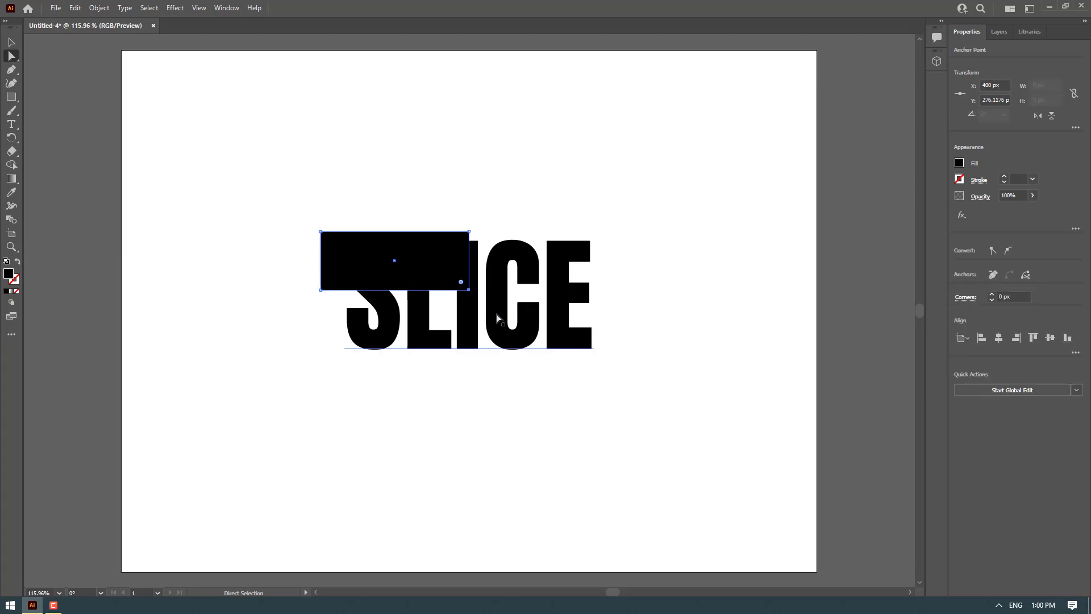
{"action": "left_click_drag", "start_coordinate": [470, 289], "coordinate": [320, 289]}
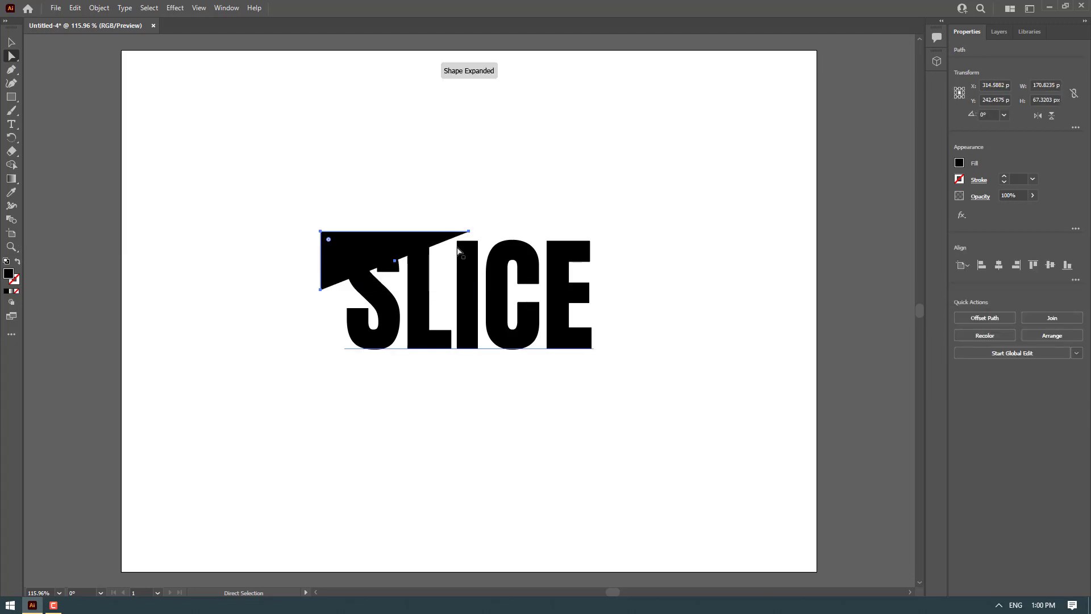
Nudge the triangle down and right over the letters and pull its lower-left anchor down to Y 300 px
{"action": "key", "text": "v"}
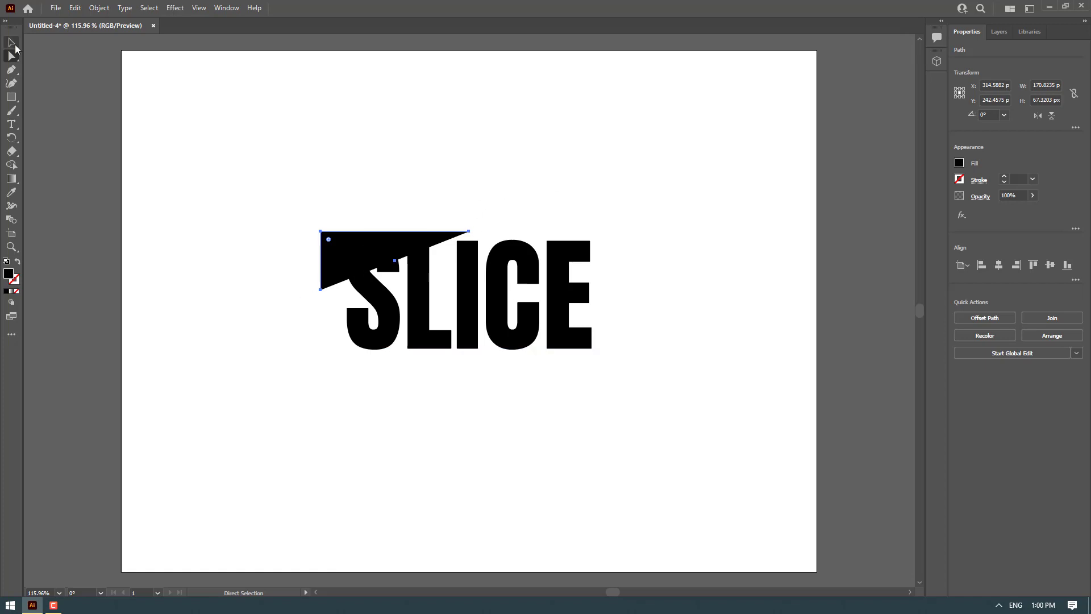
{"action": "left_click_drag", "start_coordinate": [376, 252], "coordinate": [382, 256]}
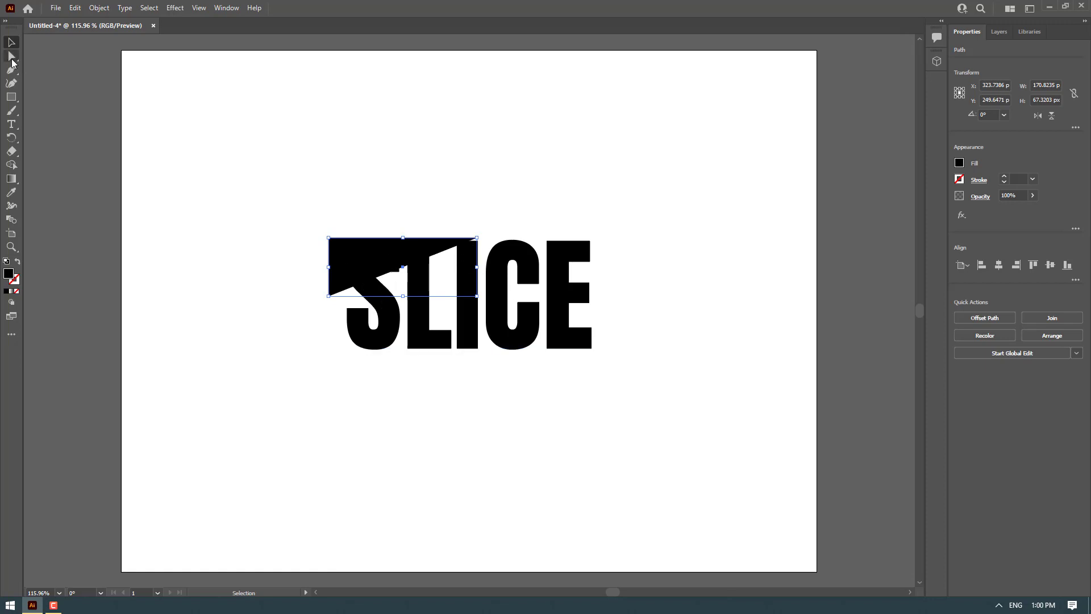
{"action": "key", "text": "a"}
{"action": "left_click", "coordinate": [329, 295]}
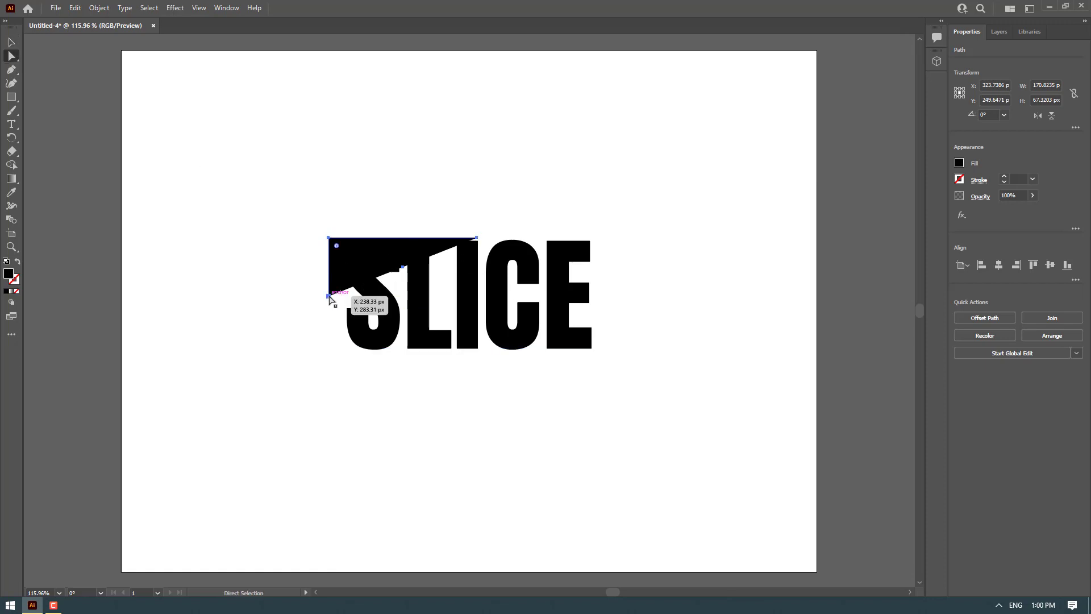
{"action": "mouse_move", "coordinate": [329, 297]}
{"action": "left_mouse_down"}
{"action": "mouse_move", "coordinate": [329, 308]}
{"action": "mouse_move", "coordinate": [329, 296]}
{"action": "left_mouse_up"}
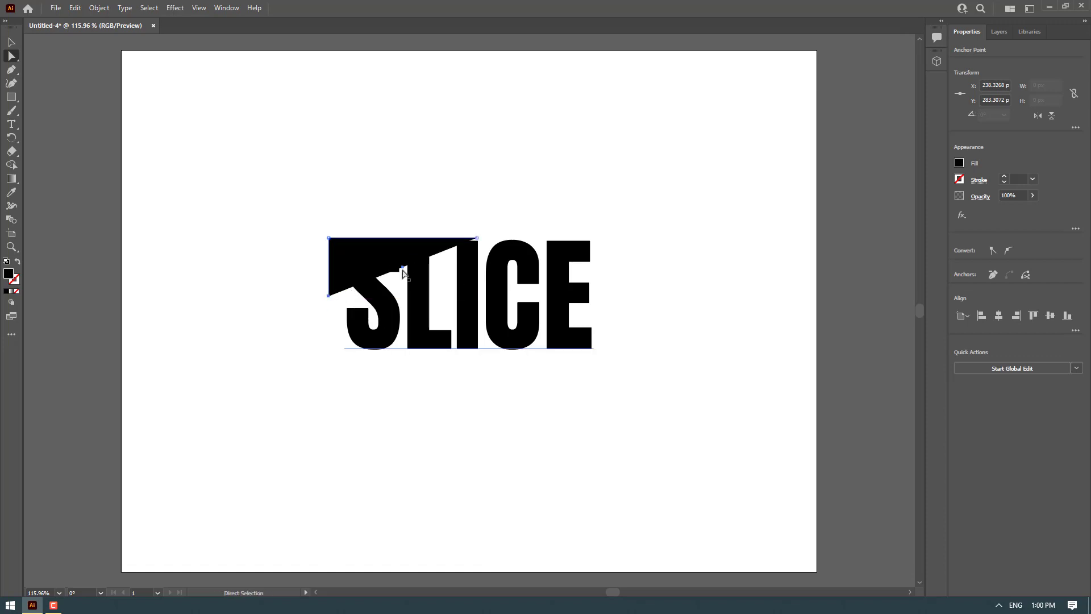
{"action": "left_click_drag", "start_coordinate": [329, 296], "coordinate": [329, 311]}
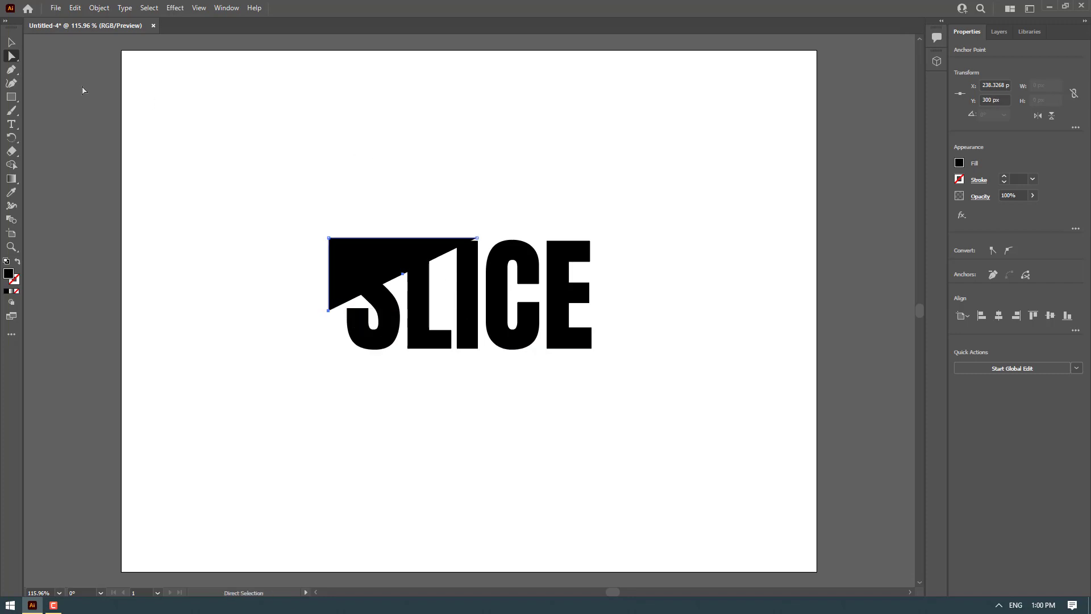
Duplicate the triangle, flip the copy horizontally and vertically, and place it over the word's lower-right part
{"action": "left_click", "coordinate": [12, 42]}
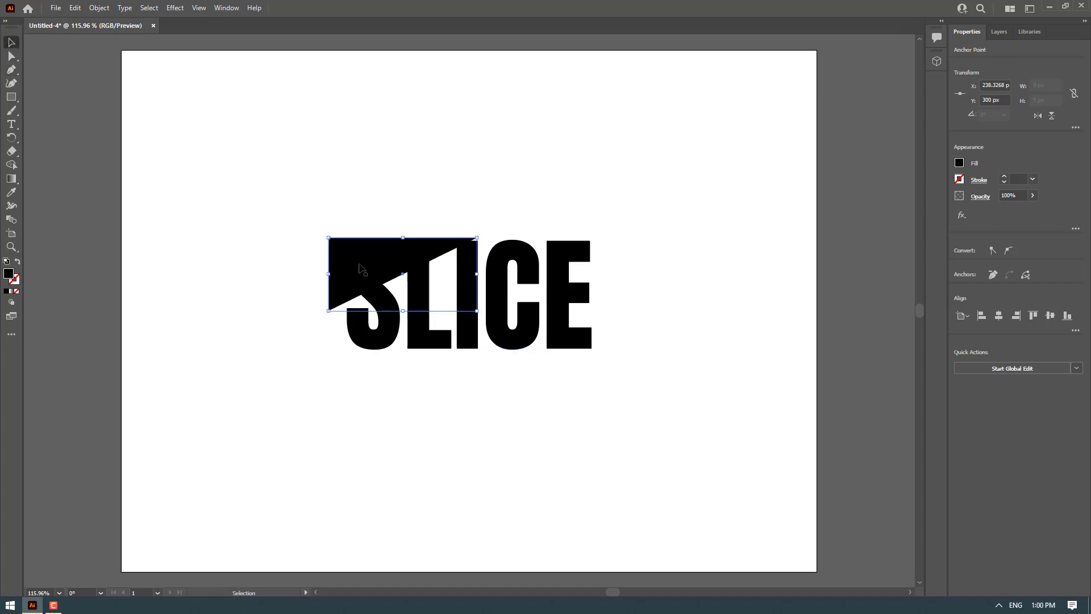
{"action": "left_click_drag", "start_coordinate": [356, 269], "coordinate": [652, 310]}
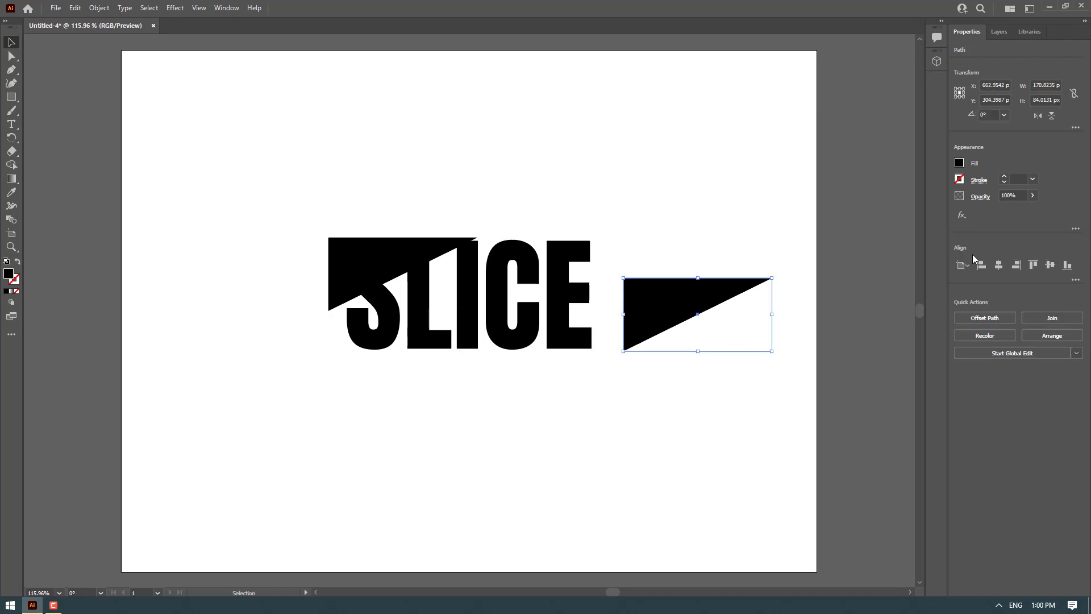
{"action": "left_click", "coordinate": [1037, 116]}
{"action": "left_click", "coordinate": [1051, 116]}
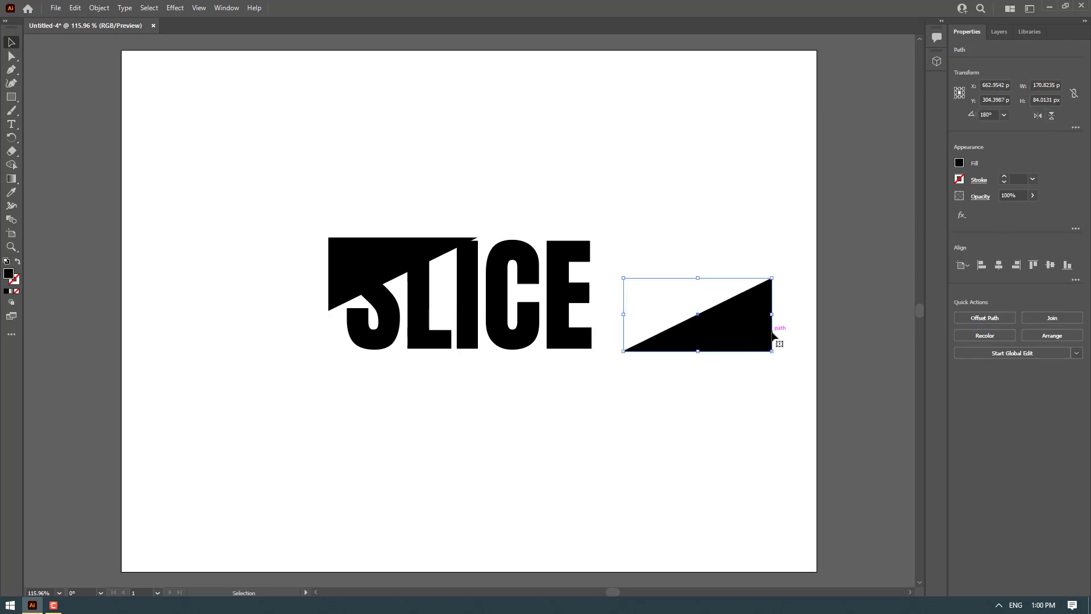
{"action": "left_click_drag", "start_coordinate": [738, 338], "coordinate": [581, 334]}
{"action": "left_click", "coordinate": [357, 429]}
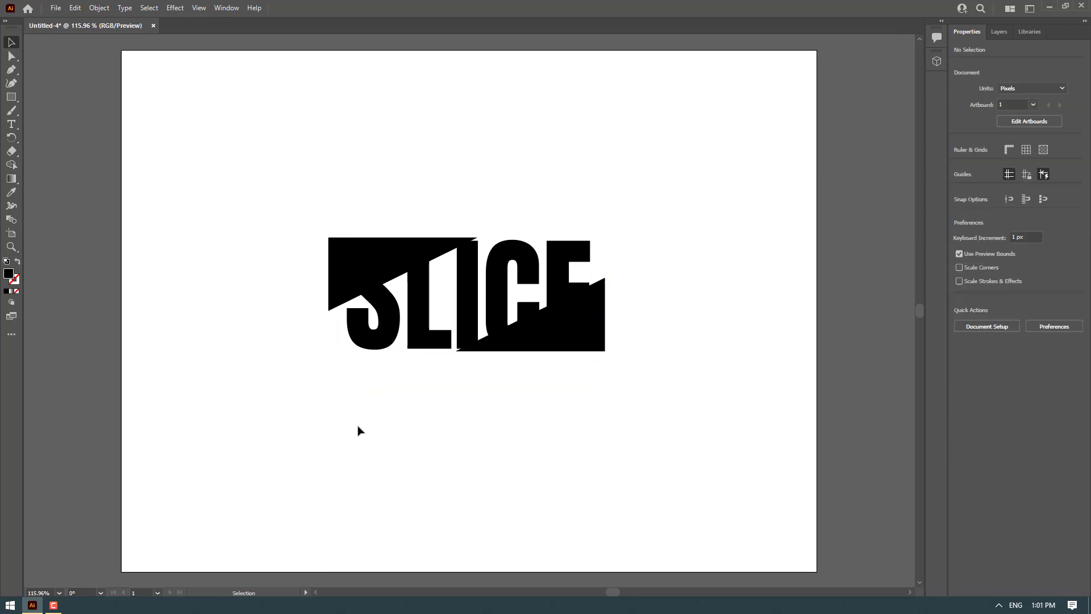
Convert the SLICE text to outlines and select it together with both triangles
{"action": "left_click", "coordinate": [376, 329]}
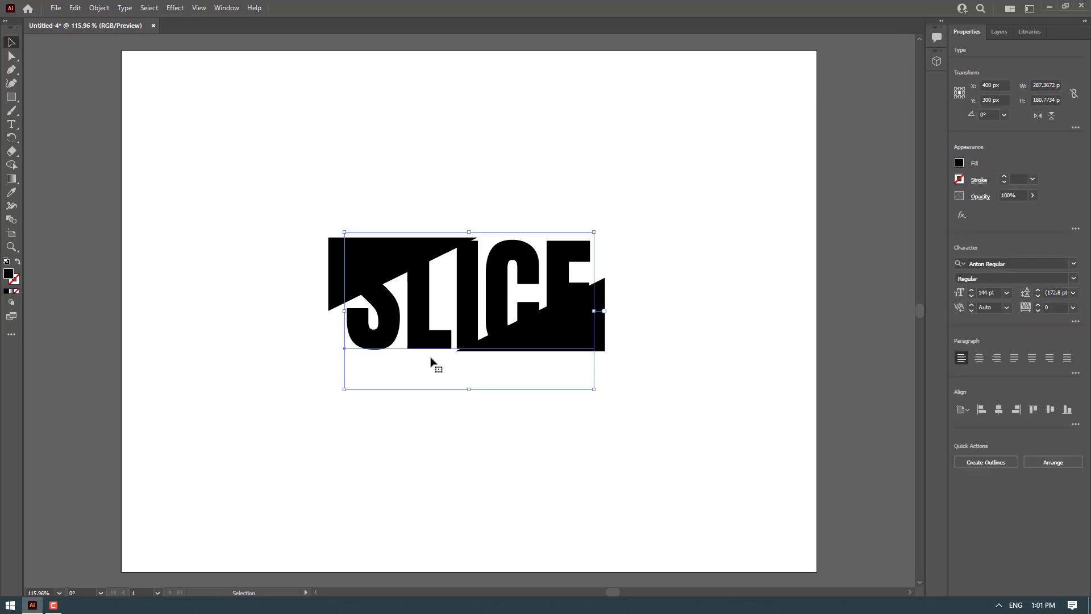
{"action": "left_click", "coordinate": [978, 462]}
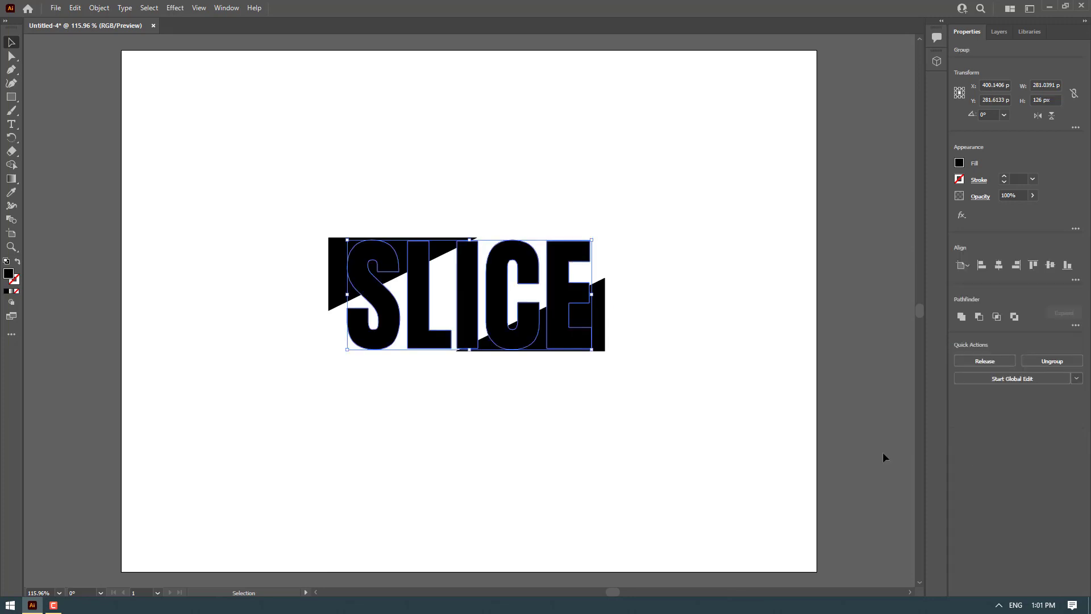
{"action": "left_click", "coordinate": [295, 176]}
{"action": "left_click_drag", "start_coordinate": [251, 184], "coordinate": [684, 413]}
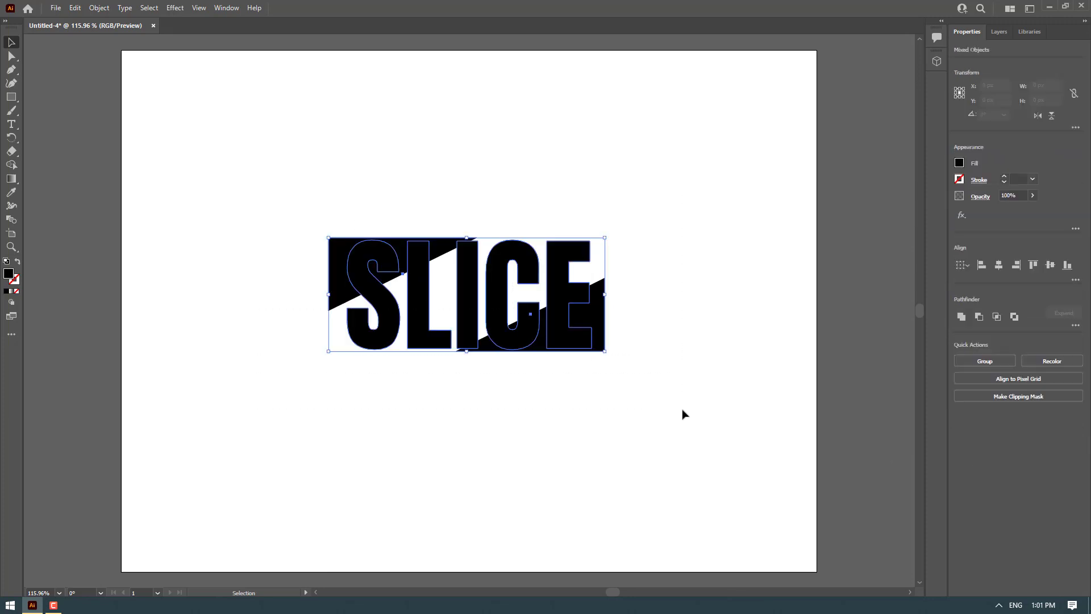
Use the Shape Builder to split off the parts of S, L, I, C and E that overlap the two triangles
{"action": "left_click", "coordinate": [11, 165]}
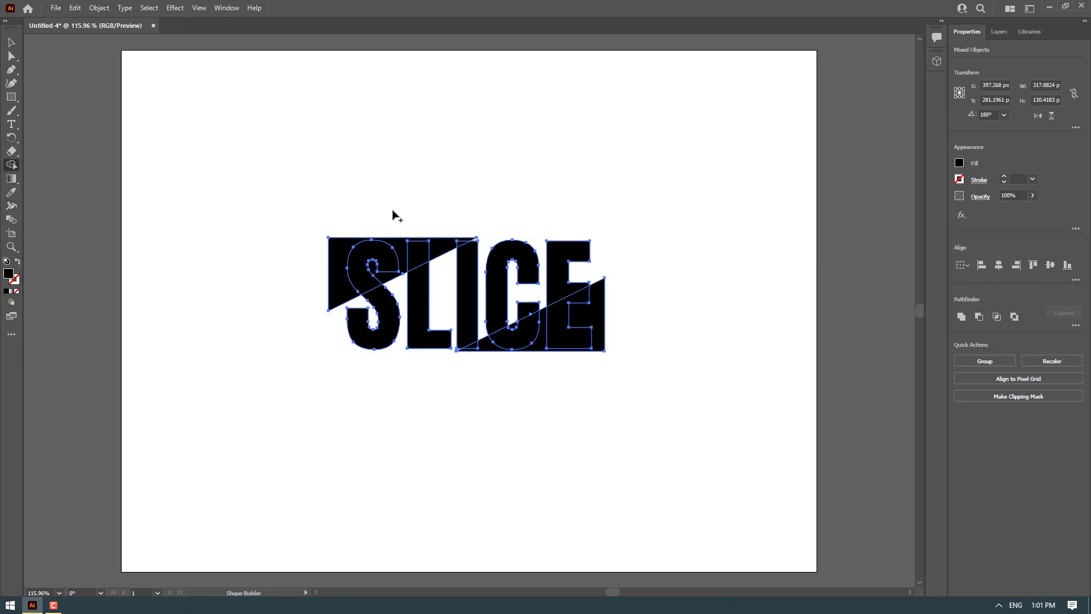
{"action": "scroll", "coordinate": [398, 280], "scroll_direction": "up", "scroll_amount": 3}
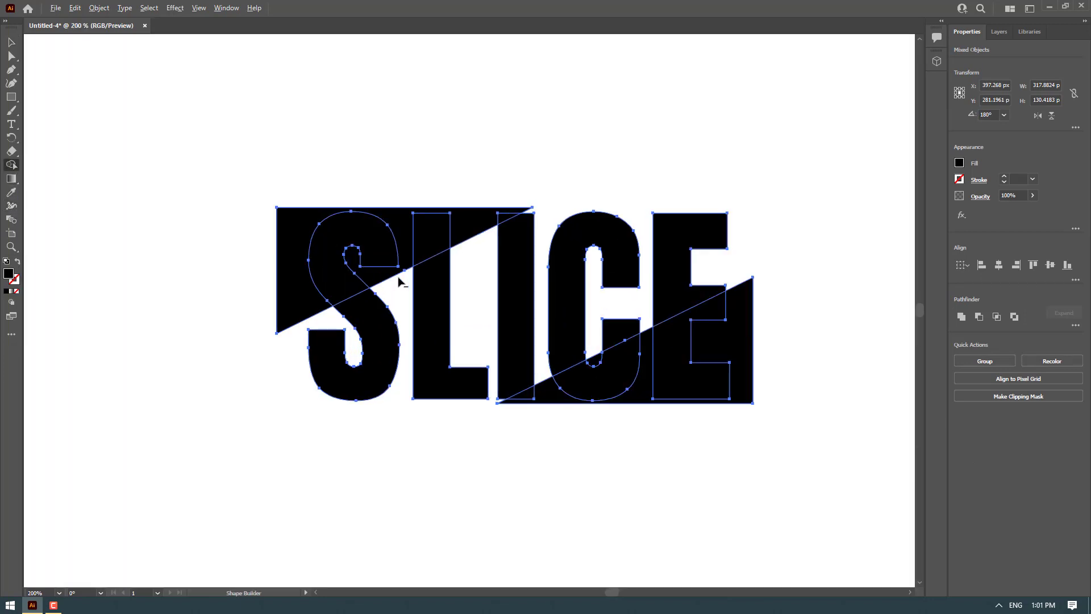
{"action": "left_click_drag", "start_coordinate": [582, 197], "coordinate": [504, 188]}
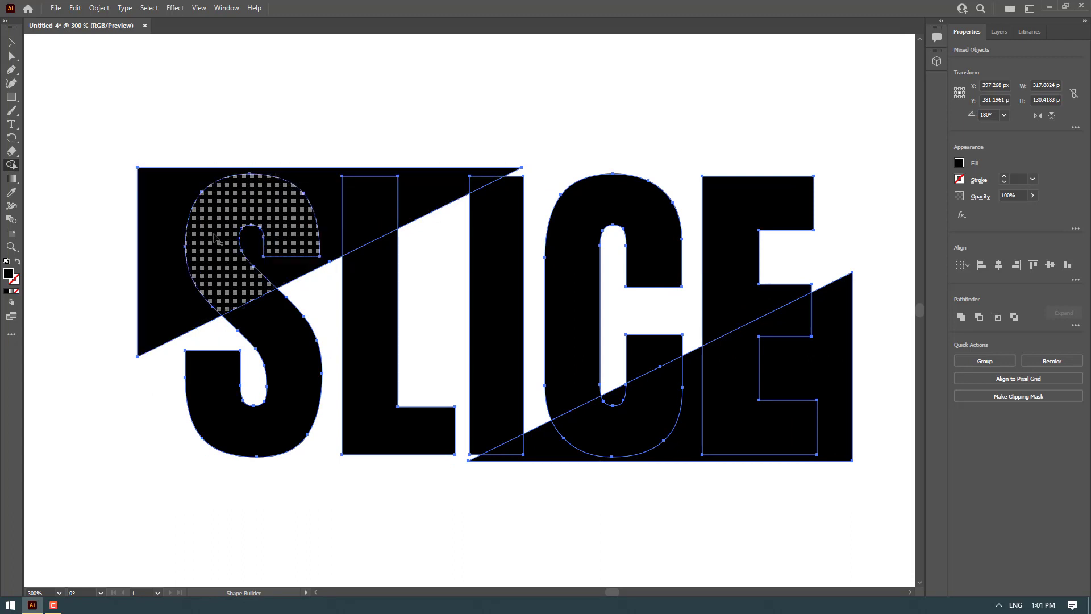
{"action": "left_click", "coordinate": [219, 226]}
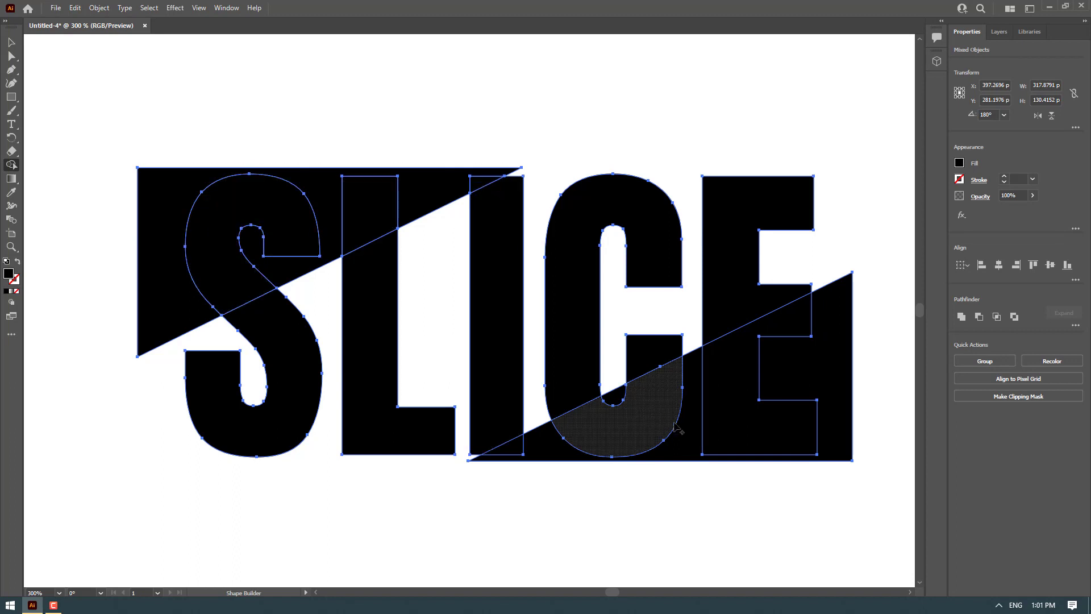
{"action": "left_click", "coordinate": [513, 447]}
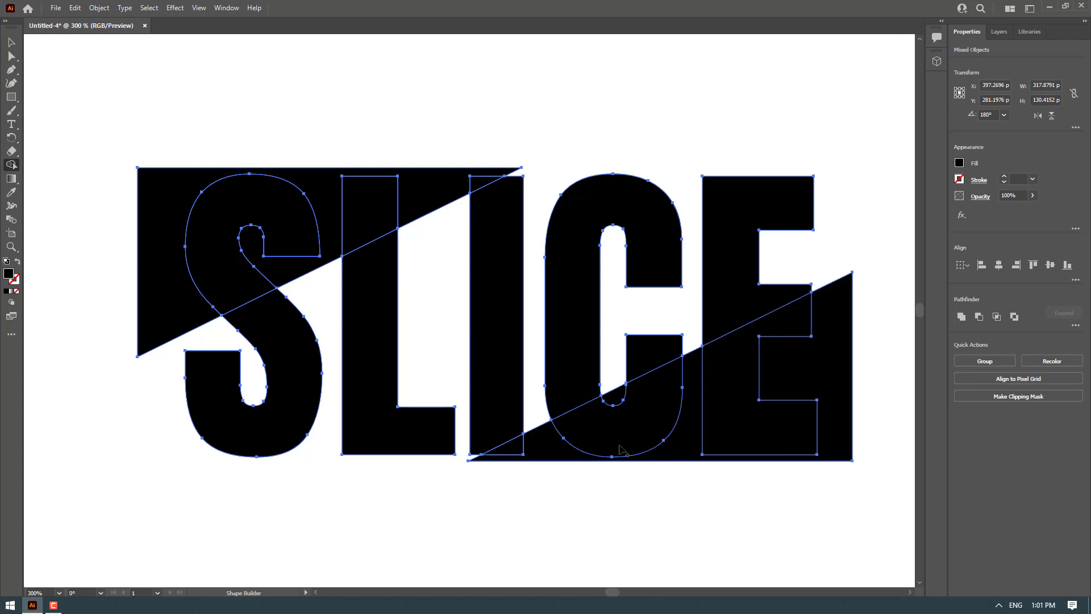
{"action": "left_click", "coordinate": [646, 434]}
{"action": "left_click", "coordinate": [736, 434]}
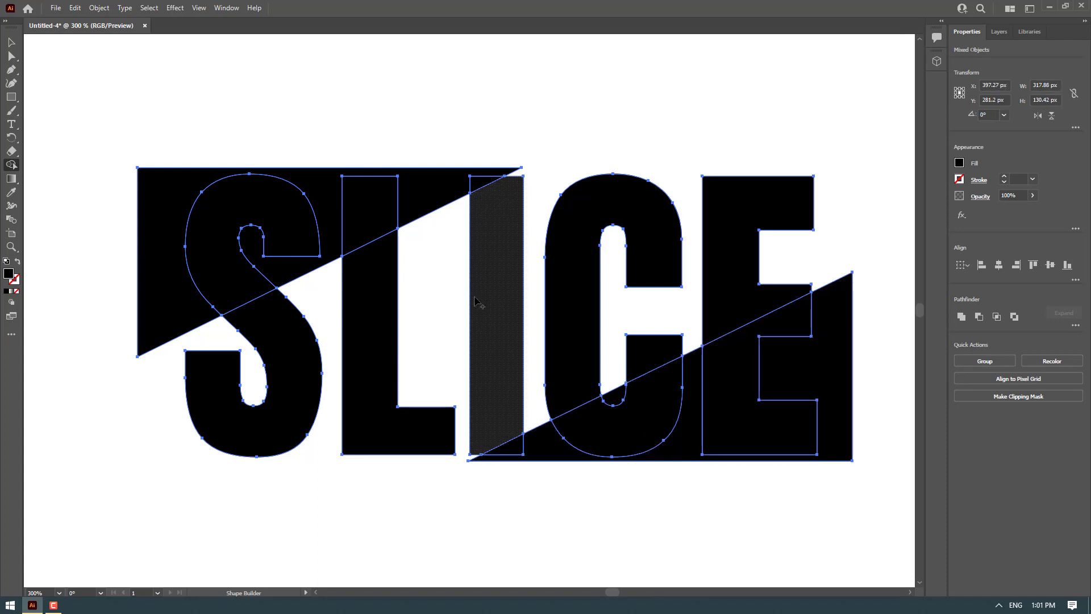
Delete the leftover pieces of both triangles around the letters, including the small remnant inside the C
{"action": "left_click", "coordinate": [12, 43]}
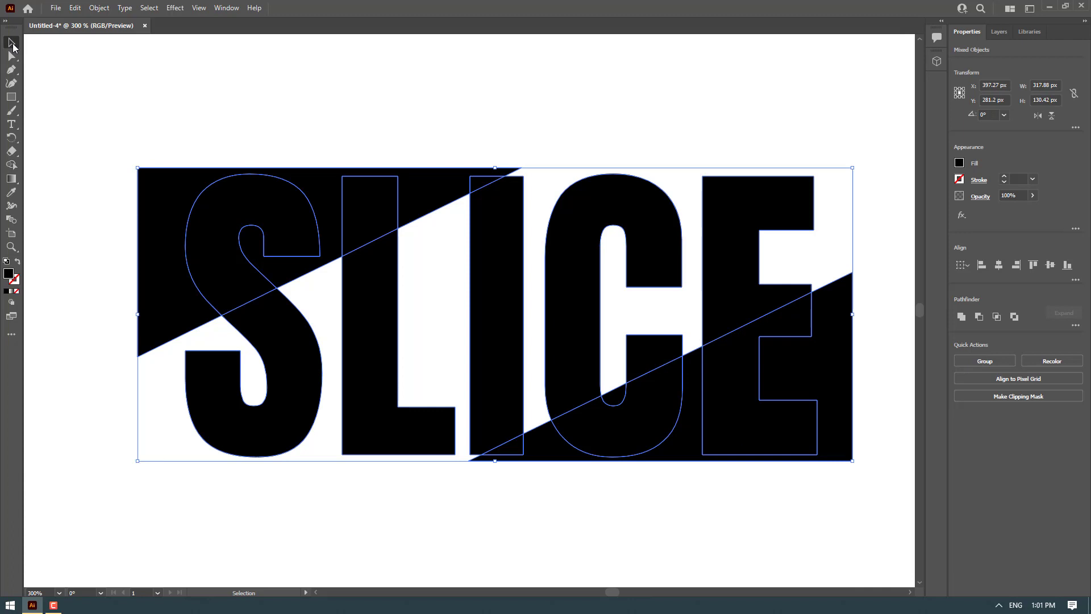
{"action": "left_click", "coordinate": [166, 71]}
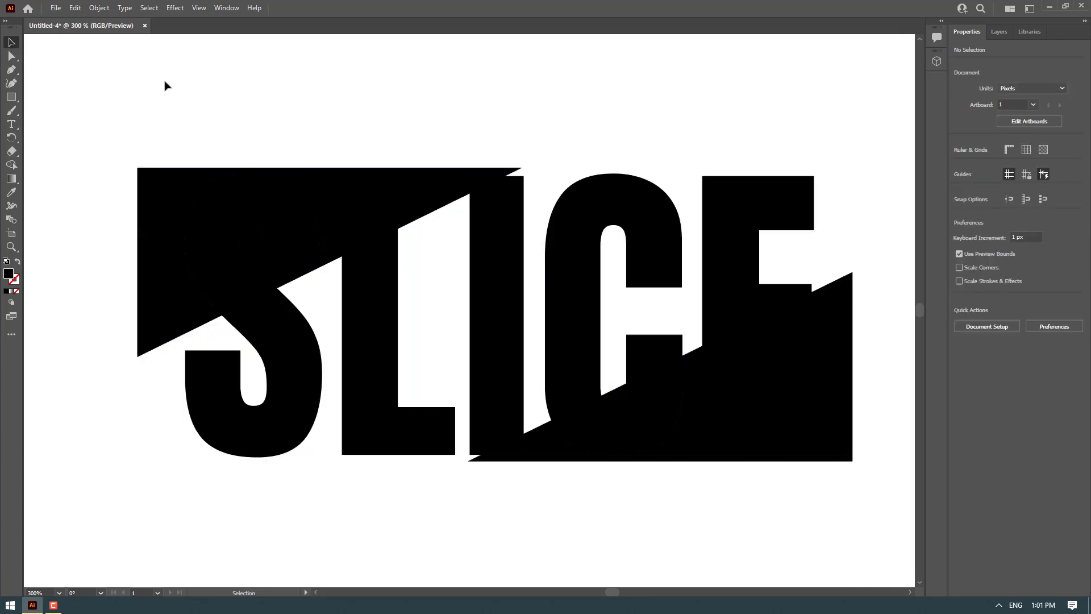
{"action": "left_click", "coordinate": [153, 288]}
{"action": "left_click_drag", "start_coordinate": [157, 288], "coordinate": [117, 206]}
{"action": "key", "text": "Delete"}
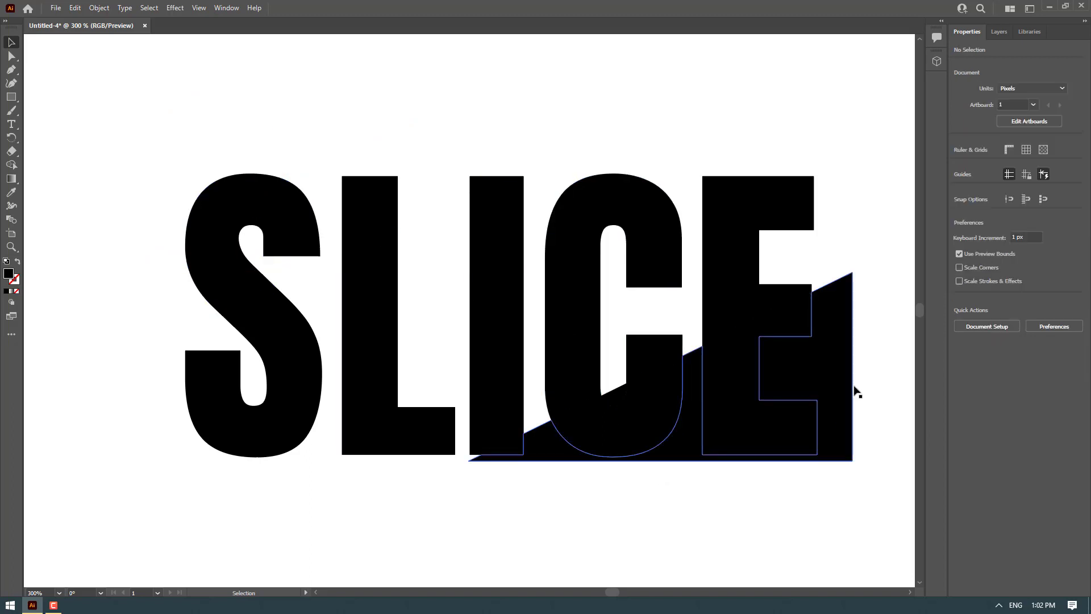
{"action": "left_click", "coordinate": [850, 309]}
{"action": "key", "text": "Delete"}
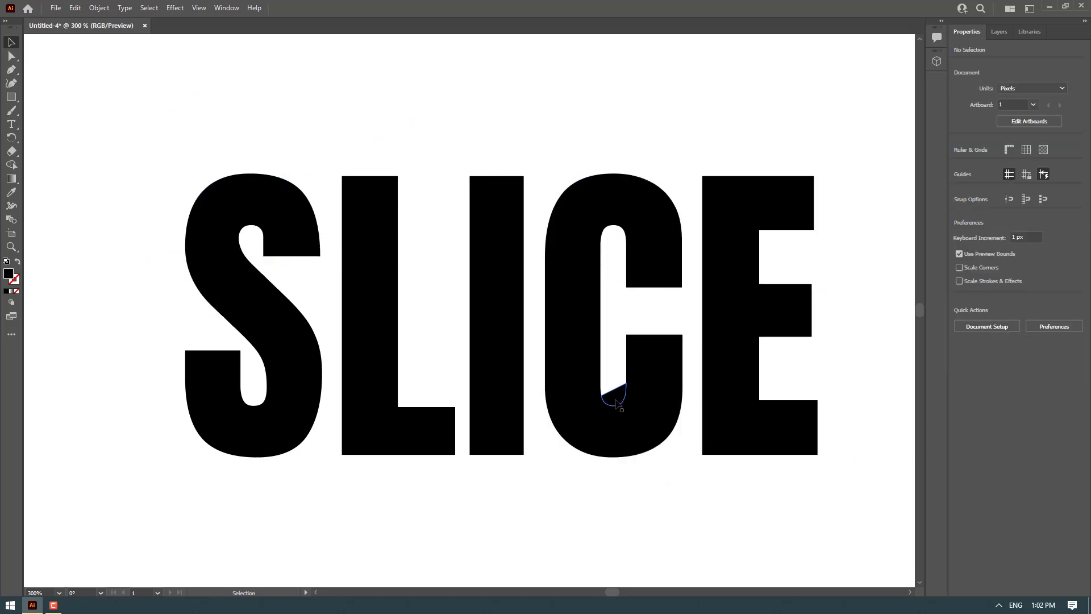
{"action": "left_click", "coordinate": [616, 401]}
{"action": "key", "text": "Delete"}
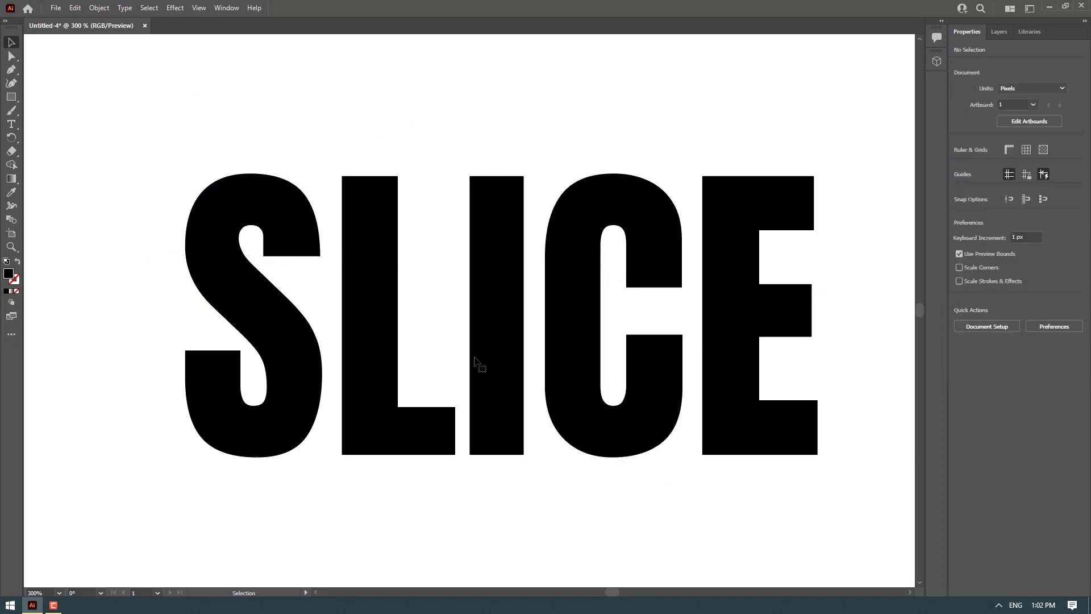
{"action": "left_click", "coordinate": [226, 281]}
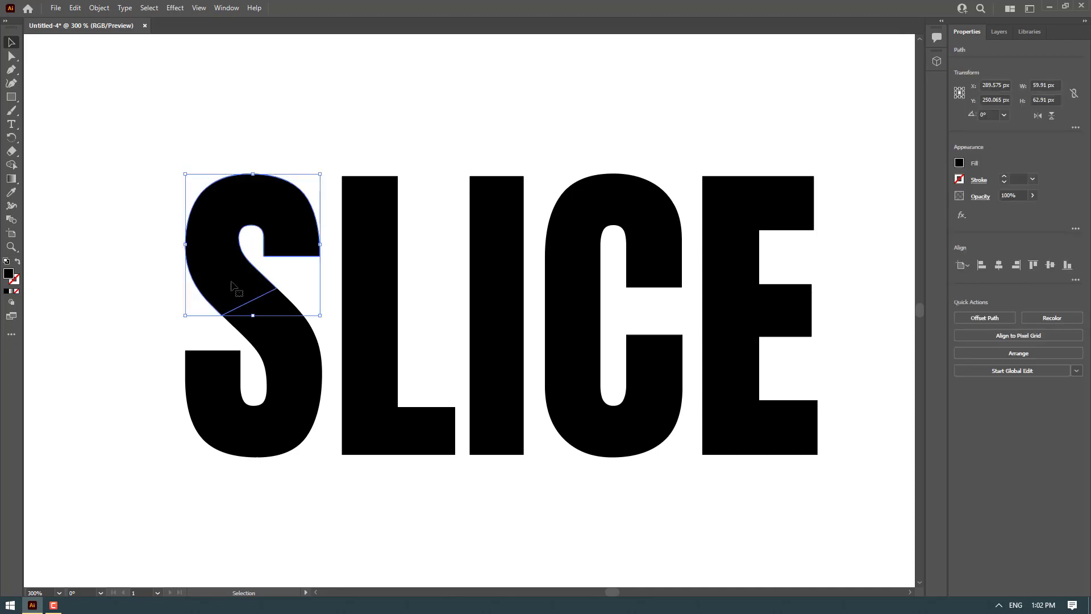
{"action": "key", "text": "shift+Left"}
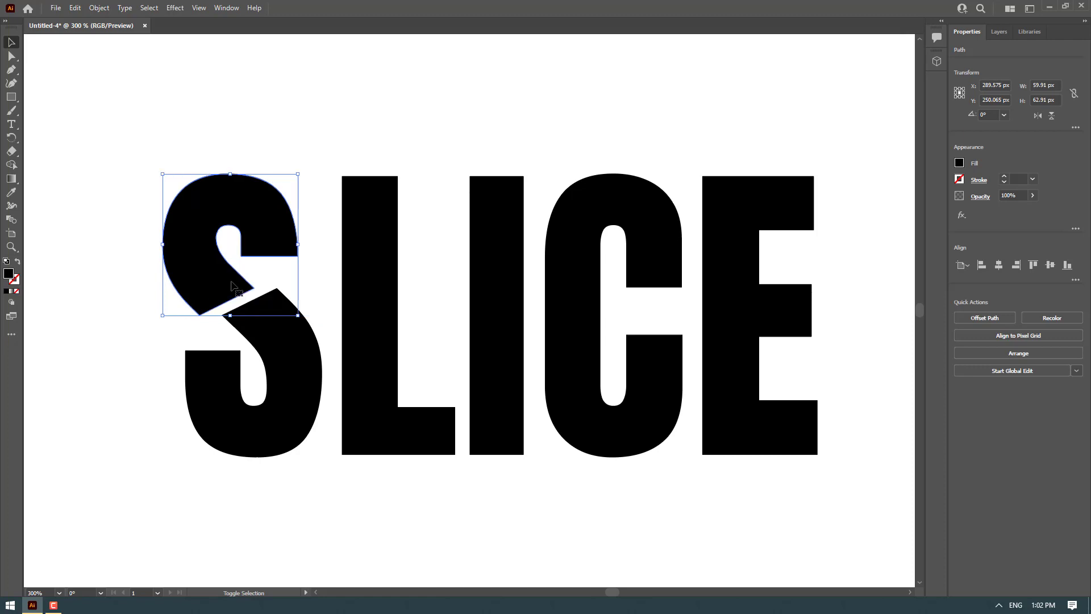
{"action": "key", "text": "shift+Right"}
{"action": "key", "text": "shift+Left"}
{"action": "key", "text": "shift+Right"}
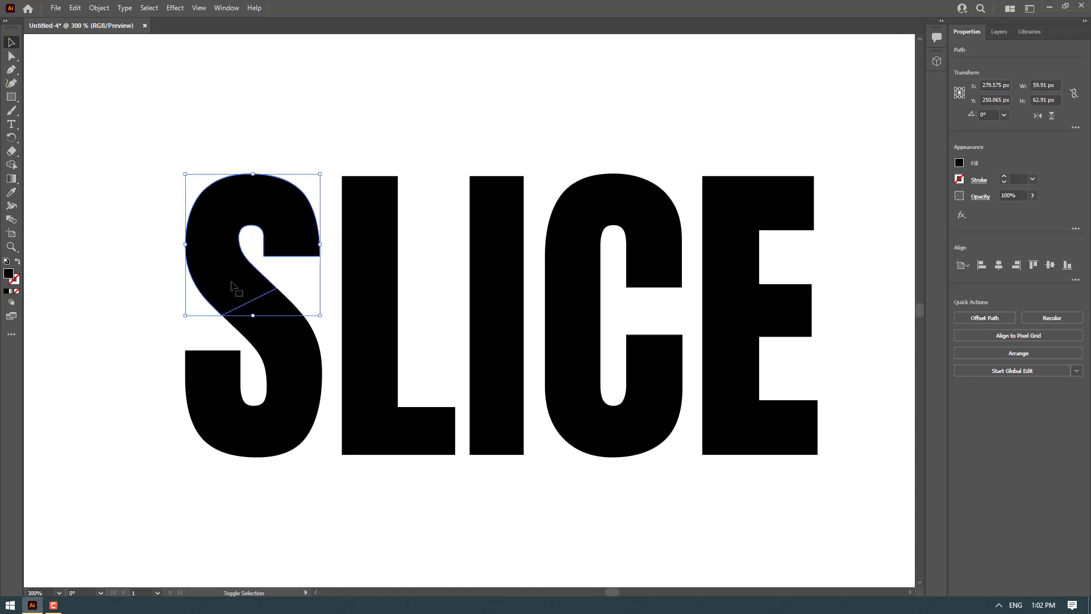
Select the upper cut pieces of the S, L and I together and shift them 4 px left
{"action": "left_click", "coordinate": [367, 224], "text": "shift"}
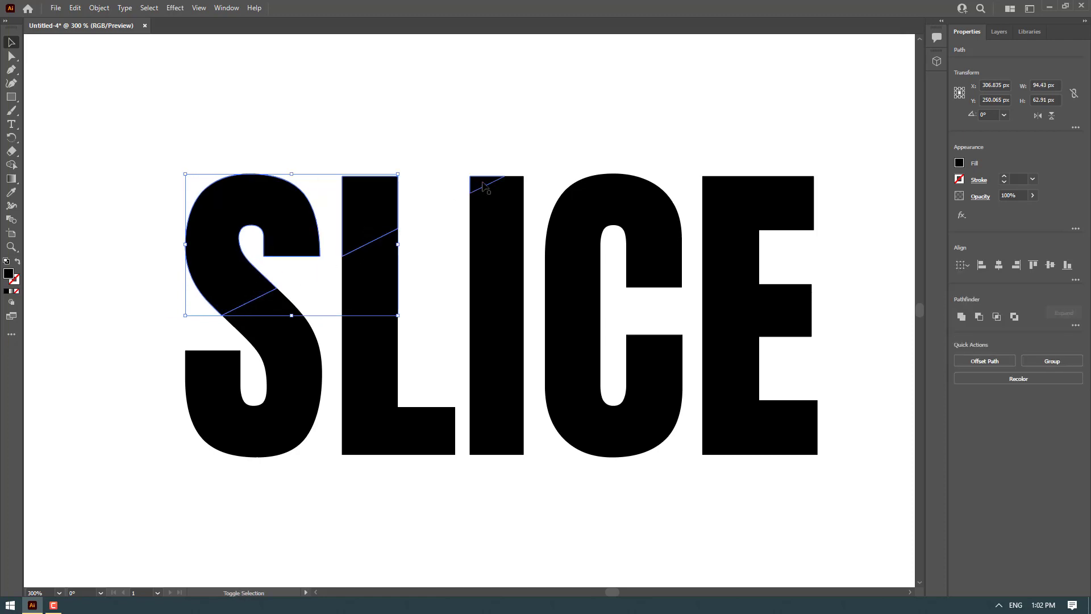
{"action": "left_click", "coordinate": [482, 185], "text": "shift"}
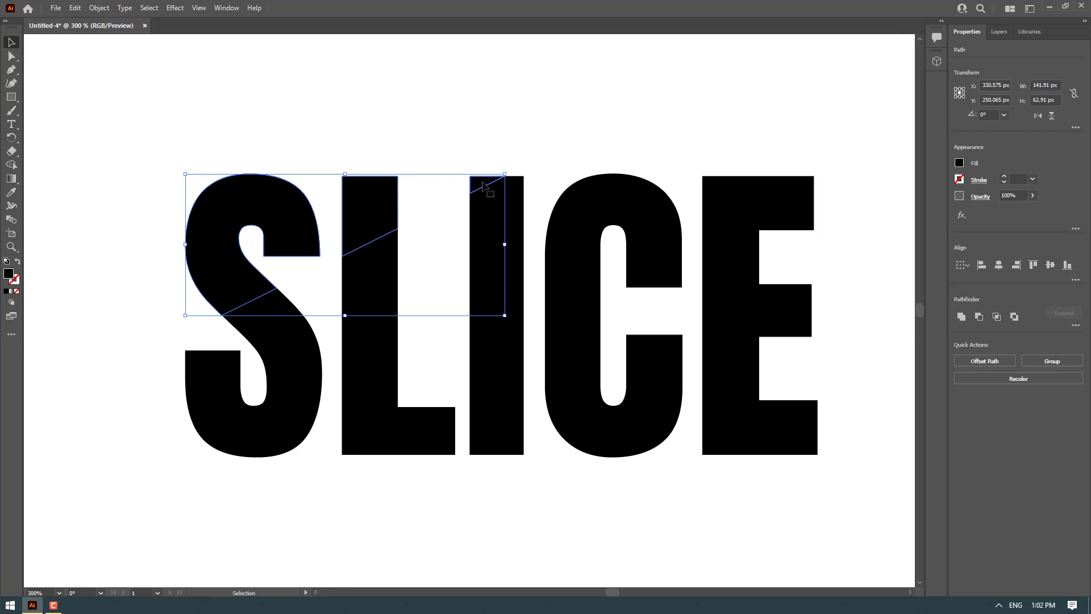
{"action": "key", "text": "Left"}
{"action": "key", "text": "Left"}
{"action": "key", "text": "Left"}
{"action": "key", "text": "Left"}
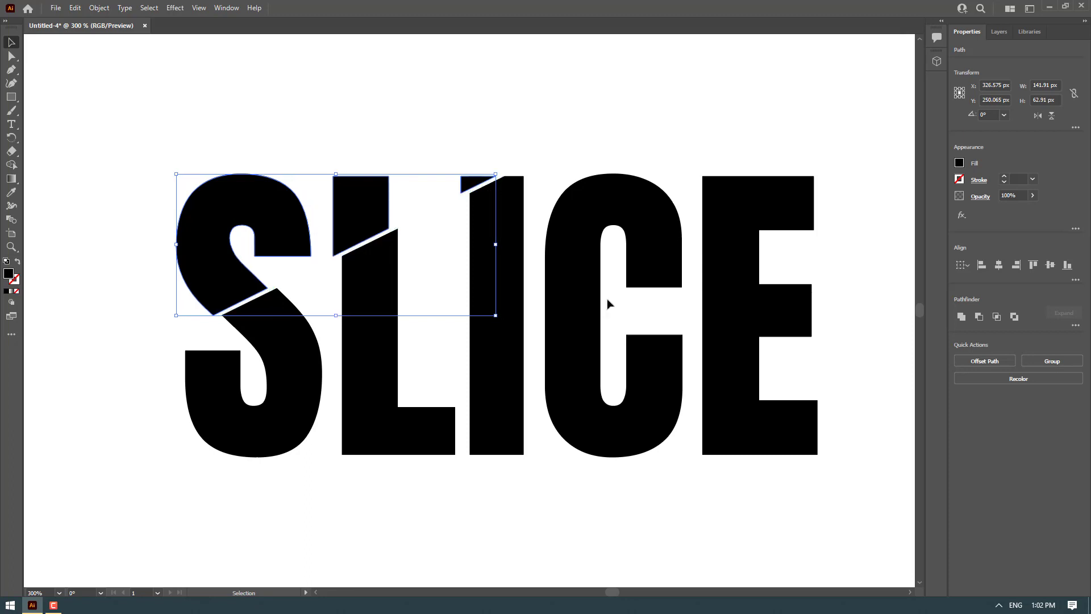
Select the lower cut pieces of the I, C and E together and shift them 3 px right
{"action": "left_click", "coordinate": [745, 421]}
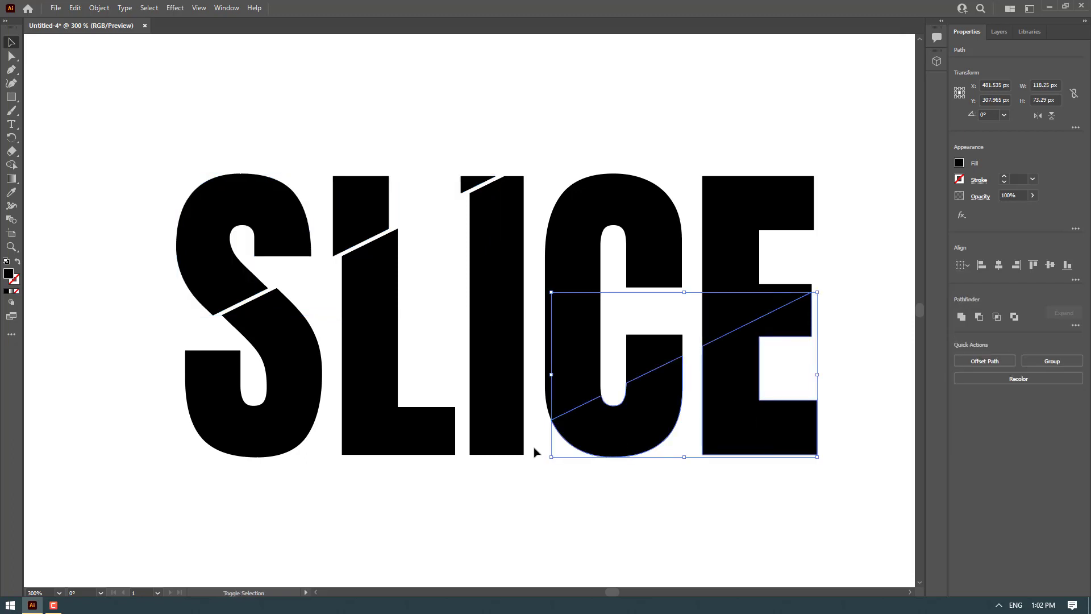
{"action": "left_click", "coordinate": [515, 450], "text": "shift"}
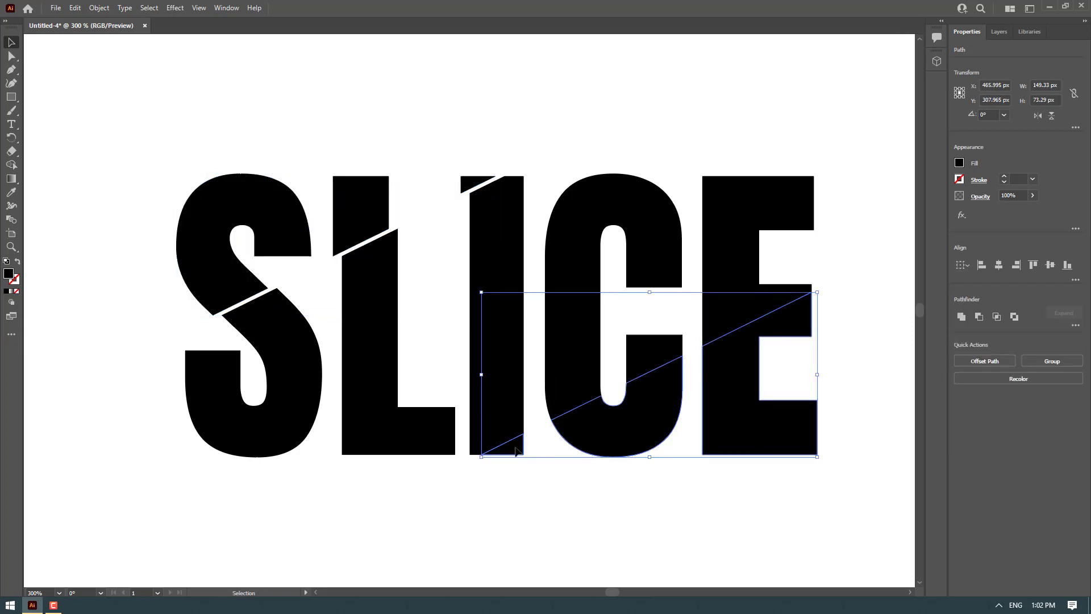
{"action": "key", "text": "Right"}
{"action": "key", "text": "Right"}
{"action": "key", "text": "Right"}
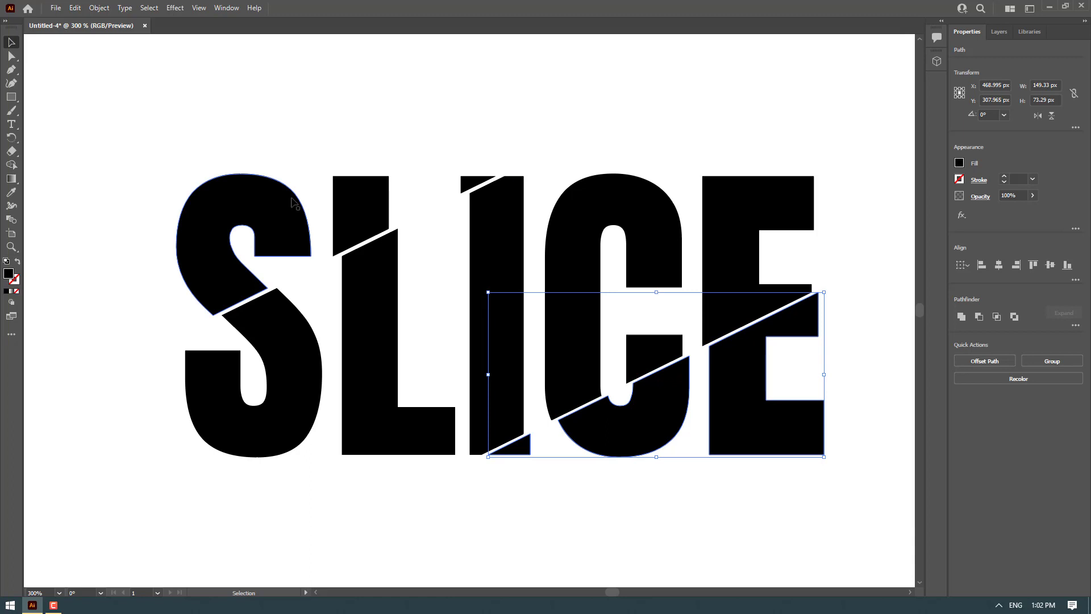
Select all the shifted upper and lower letter pieces, remove their fill and give them a 1 pt stroke
{"action": "key", "text": "ctrl+a"}
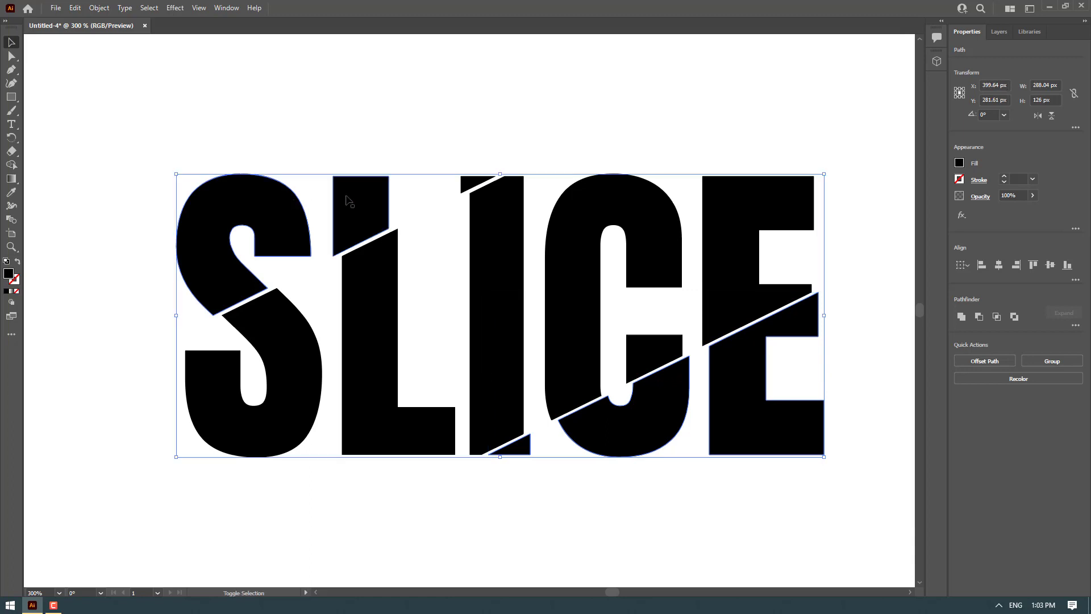
{"action": "left_click_drag", "start_coordinate": [473, 191], "coordinate": [460, 167]}
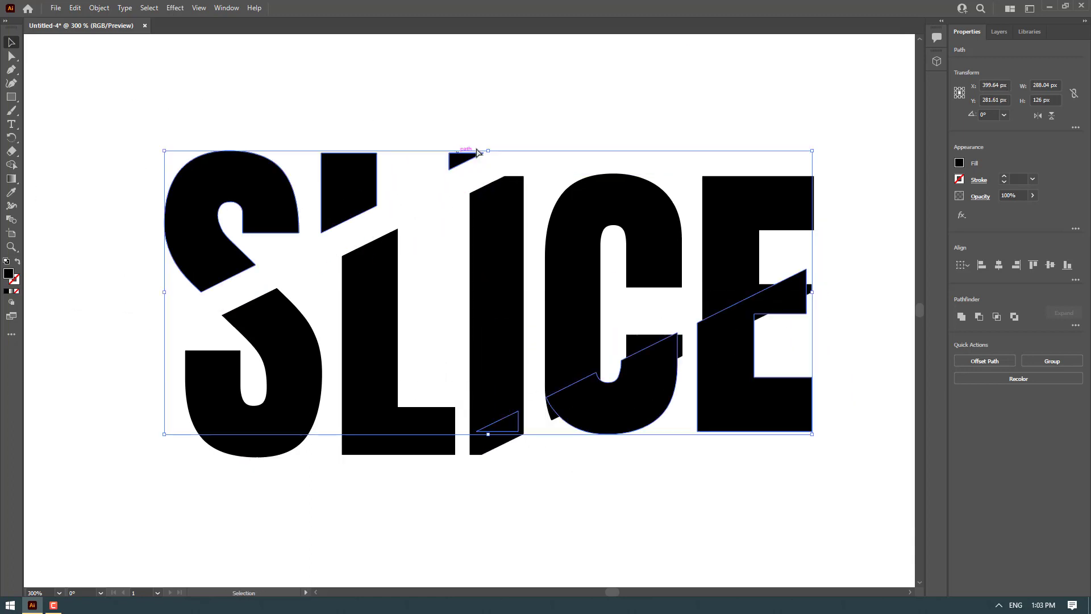
{"action": "key", "text": "ctrl+z"}
{"action": "left_click", "coordinate": [960, 163]}
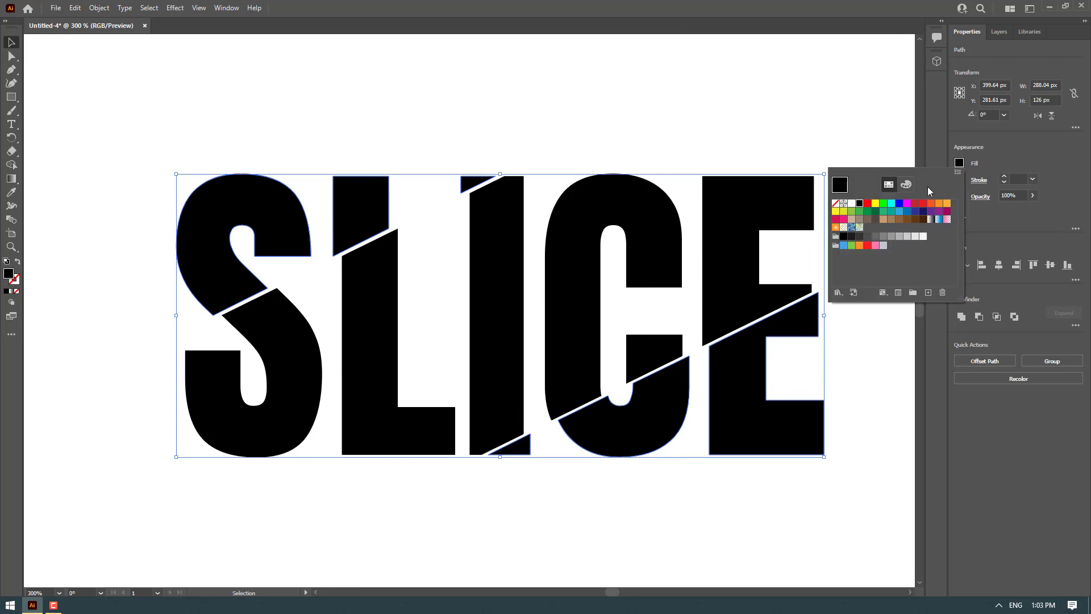
{"action": "left_click", "coordinate": [836, 203]}
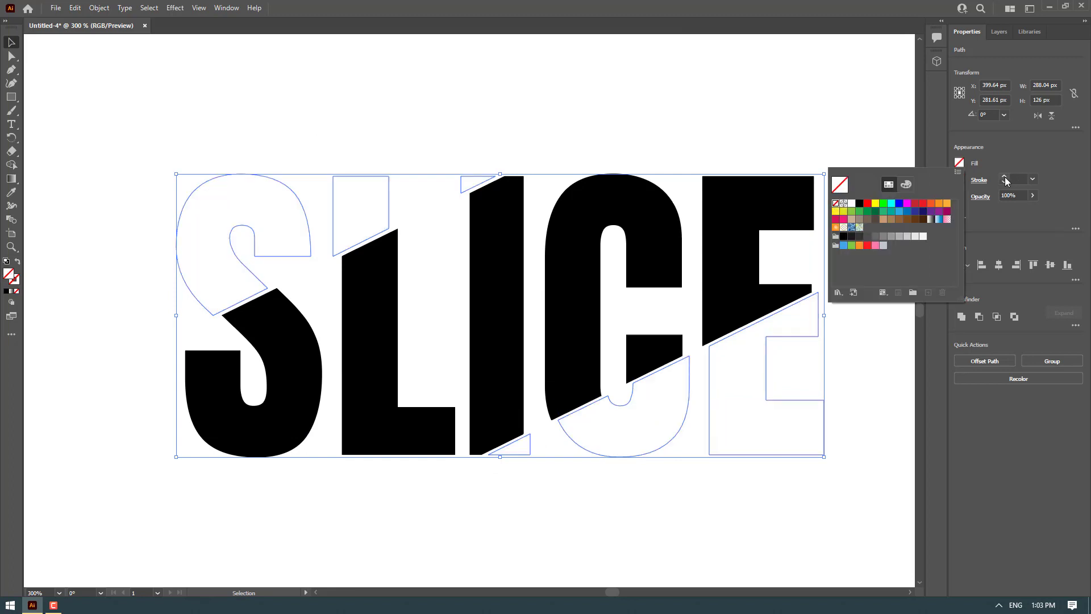
{"action": "left_click", "coordinate": [1004, 177]}
Give the outlined pieces a round cap and round join, and color their stroke with the near-black gray swatch
{"action": "left_click", "coordinate": [979, 180]}
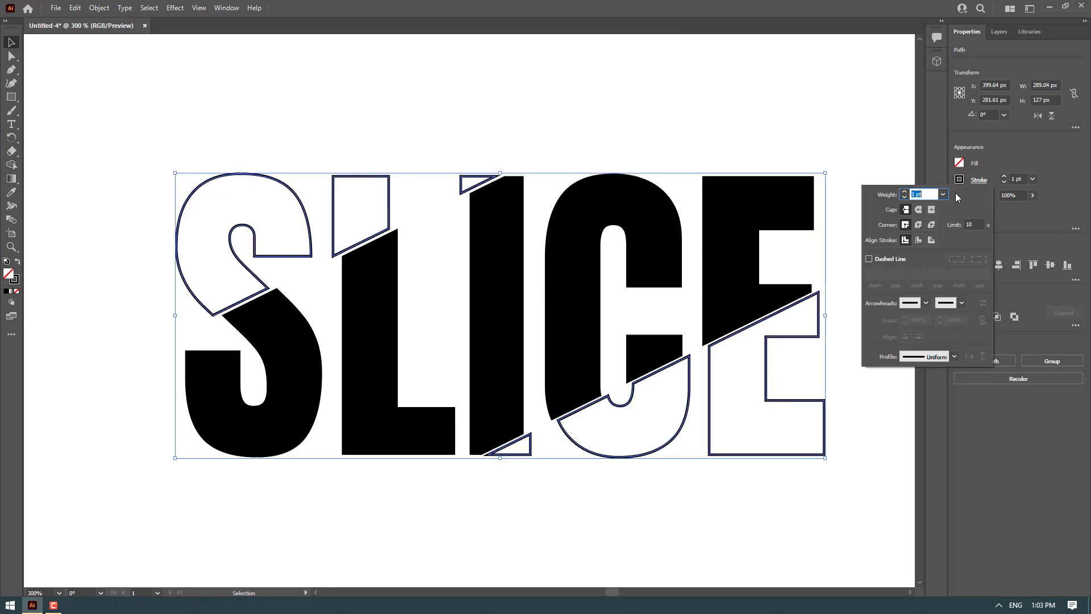
{"action": "left_click", "coordinate": [919, 210]}
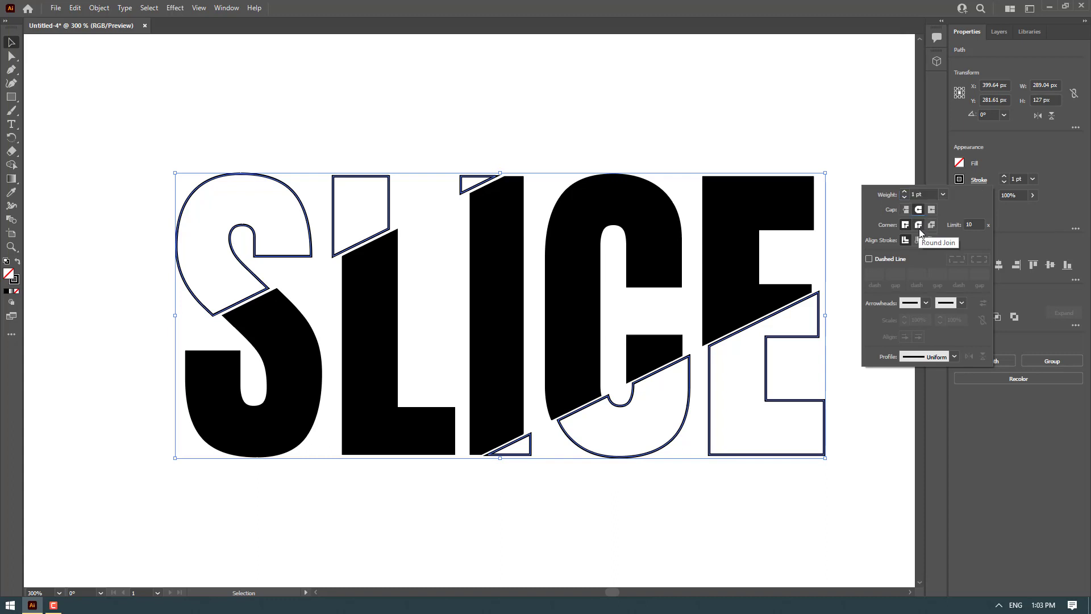
{"action": "left_click", "coordinate": [919, 224]}
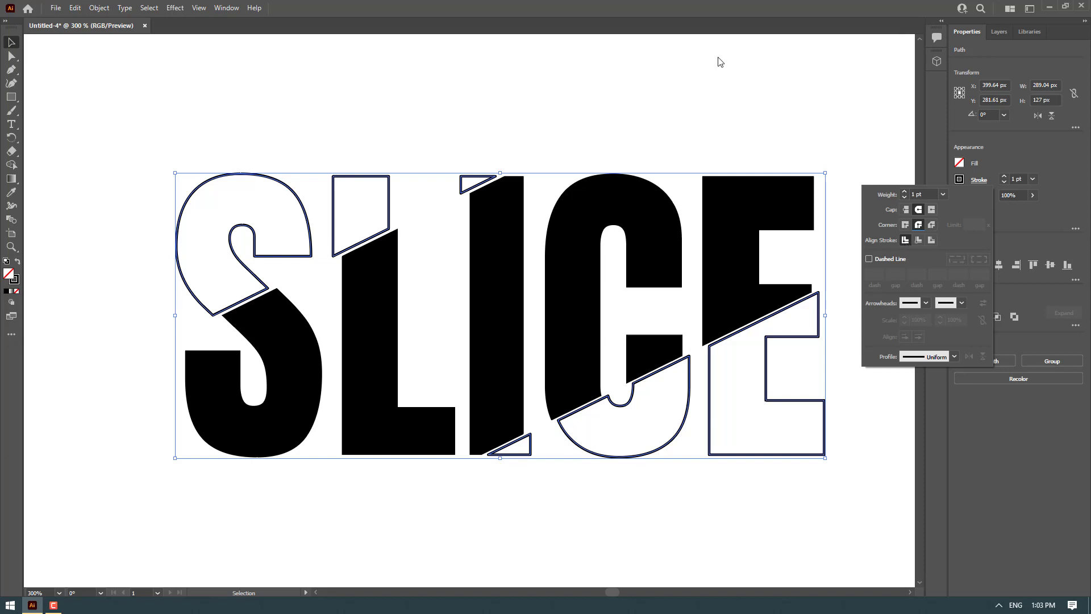
{"action": "left_click", "coordinate": [959, 179]}
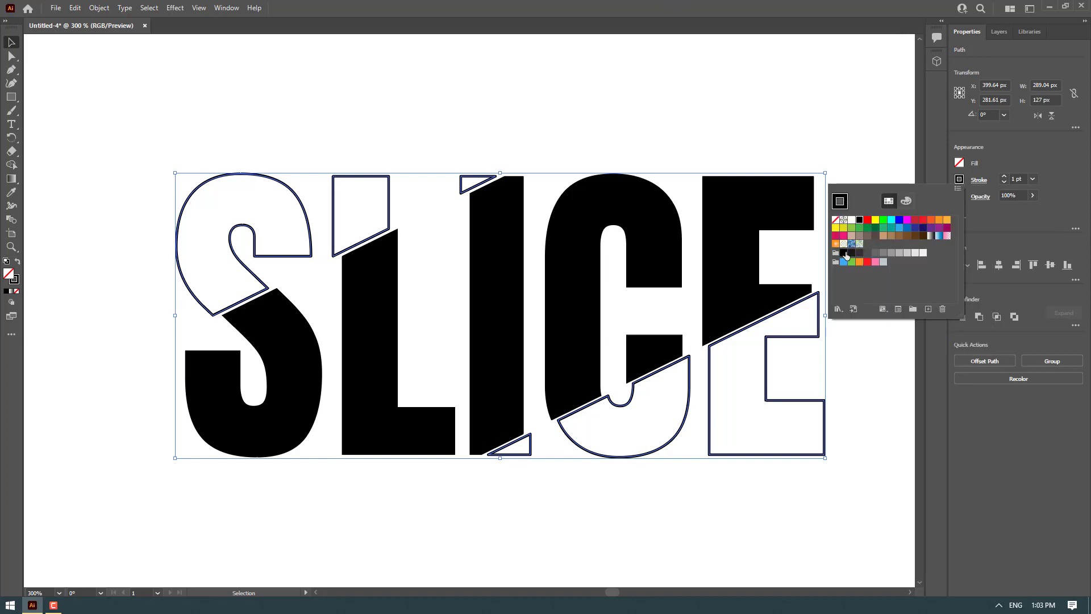
{"action": "left_click", "coordinate": [851, 253]}
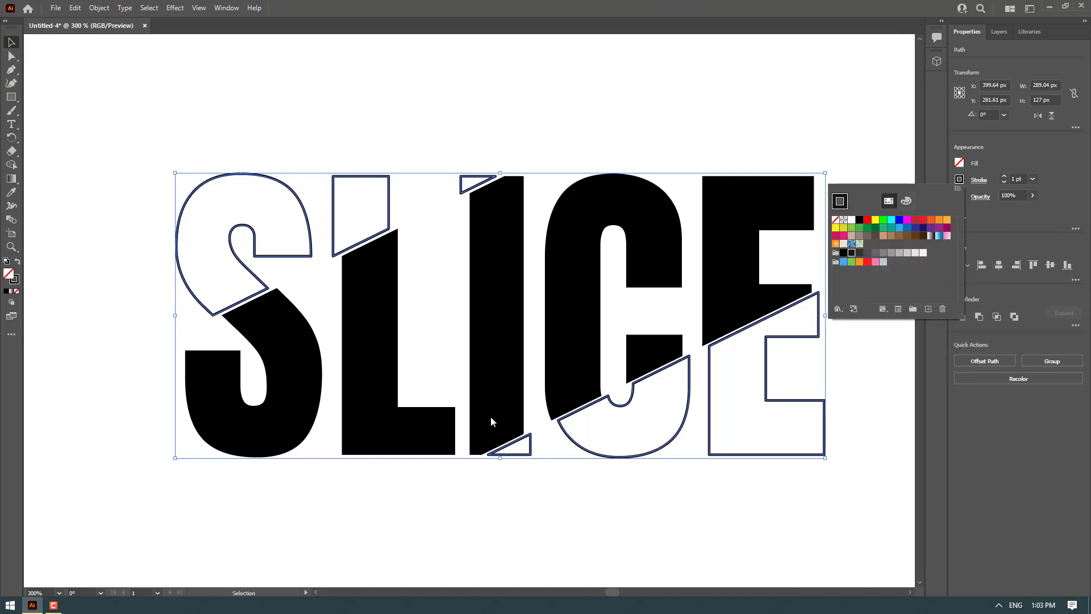
{"action": "left_click", "coordinate": [391, 521]}
Fill the solid letter group with the same near-black gray swatch as the outlines and deselect it
{"action": "left_click", "coordinate": [375, 370]}
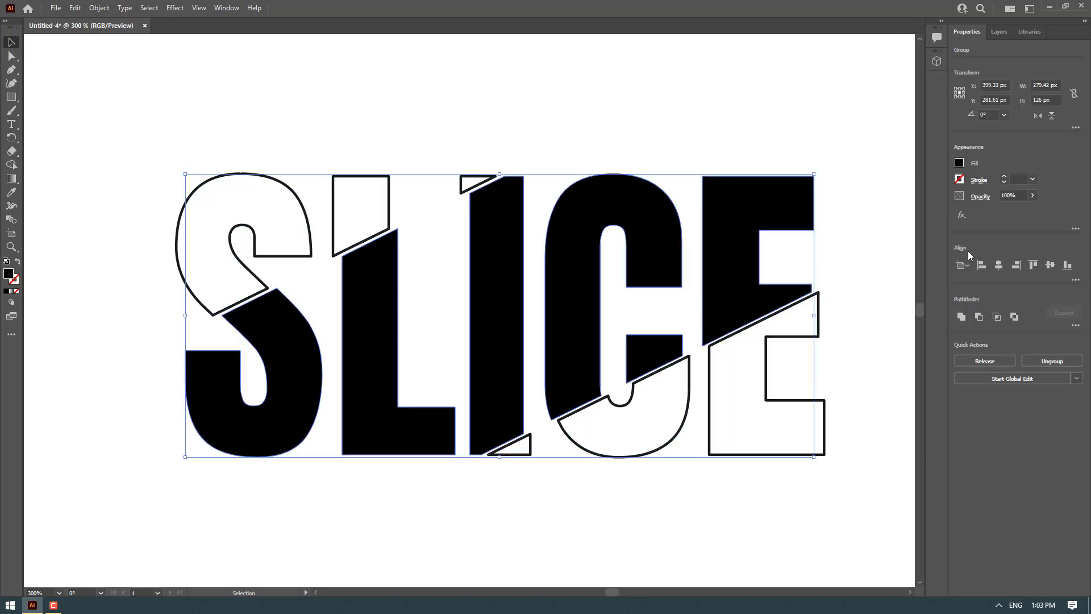
{"action": "left_click", "coordinate": [959, 164]}
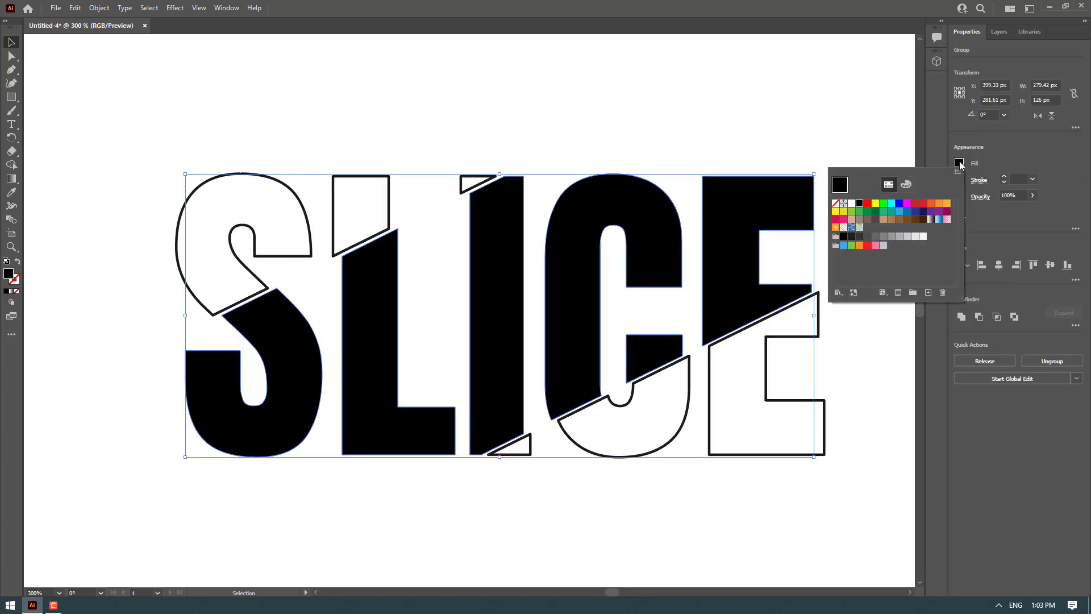
{"action": "left_click", "coordinate": [852, 238]}
{"action": "left_click", "coordinate": [574, 125]}
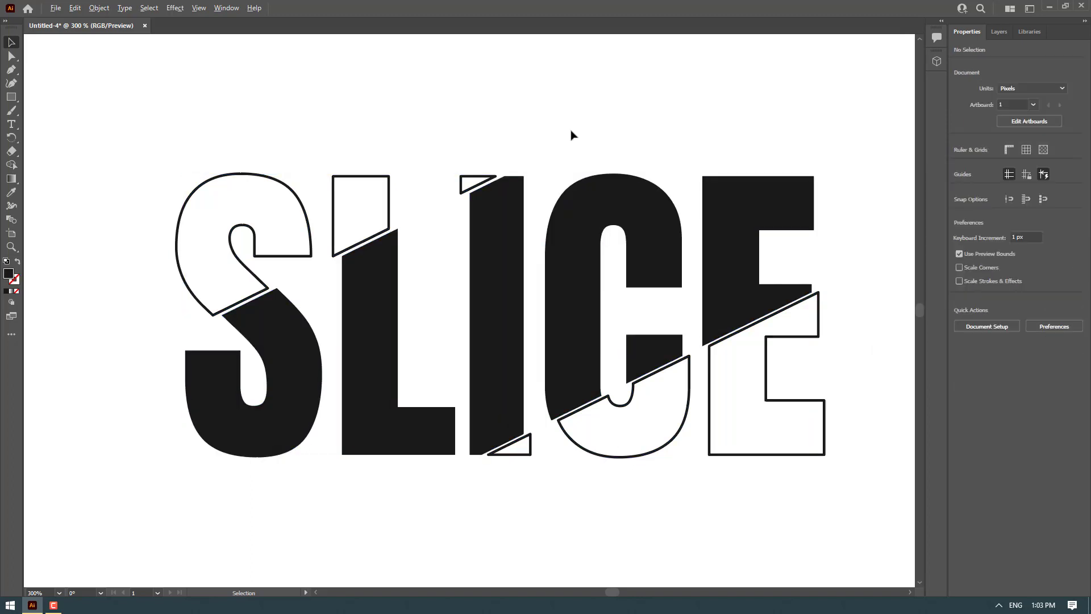
Draw a straight Pen path along the diagonal edge of the I's upper outlined triangle and end the path
{"action": "scroll", "coordinate": [571, 135], "scroll_direction": "down", "scroll_amount": 2}
{"action": "scroll", "coordinate": [570, 138], "scroll_direction": "up", "scroll_amount": 1}
{"action": "scroll", "coordinate": [572, 142], "scroll_direction": "up", "scroll_amount": 1}
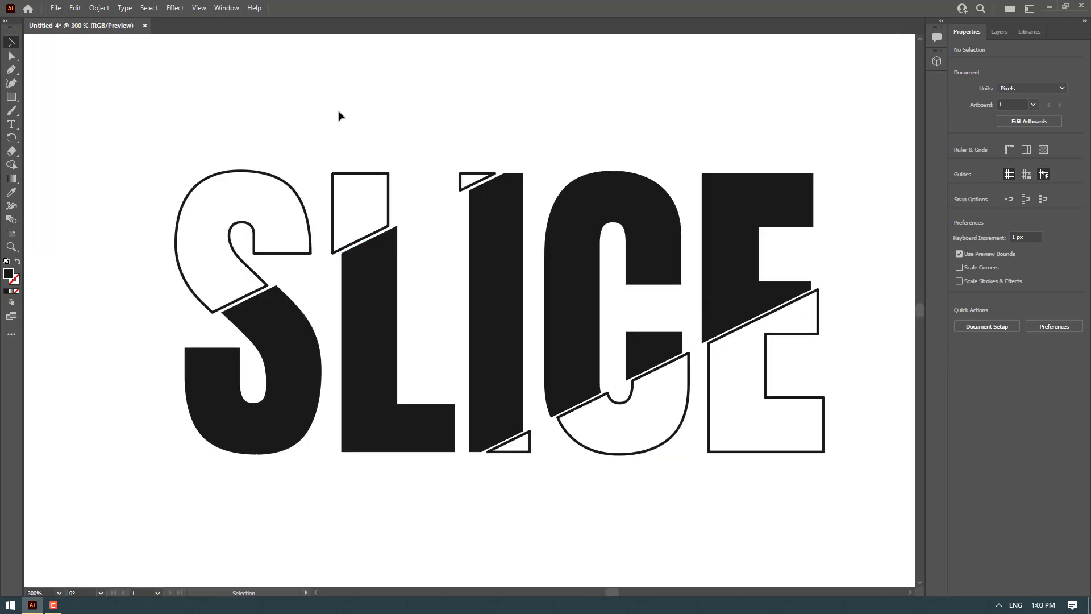
{"action": "scroll", "coordinate": [604, 143], "scroll_direction": "up", "scroll_amount": 2}
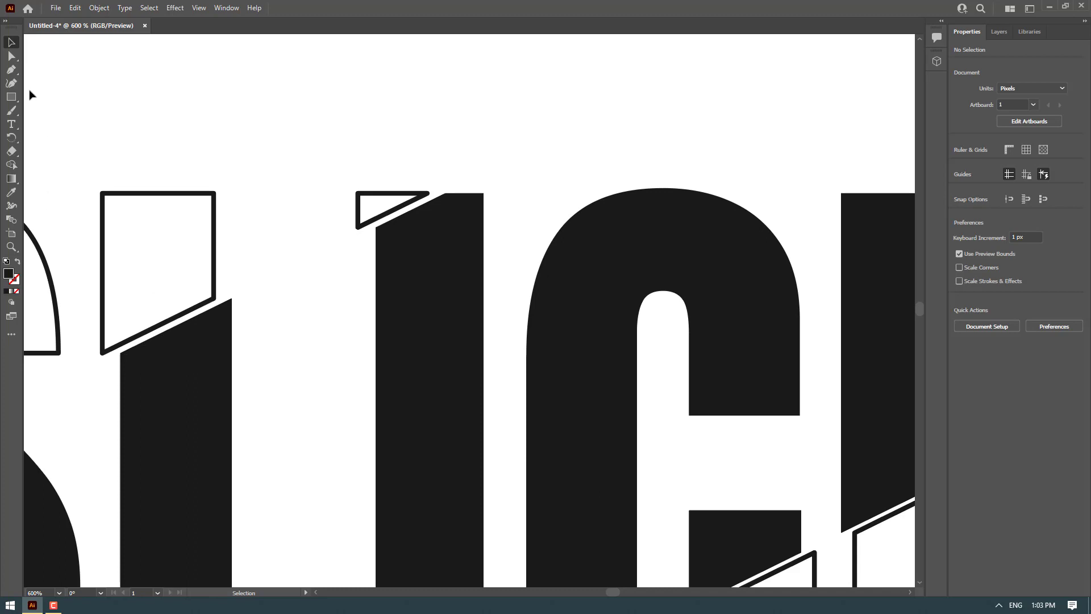
{"action": "left_click", "coordinate": [10, 69]}
{"action": "scroll", "coordinate": [406, 180], "scroll_direction": "up", "scroll_amount": 2}
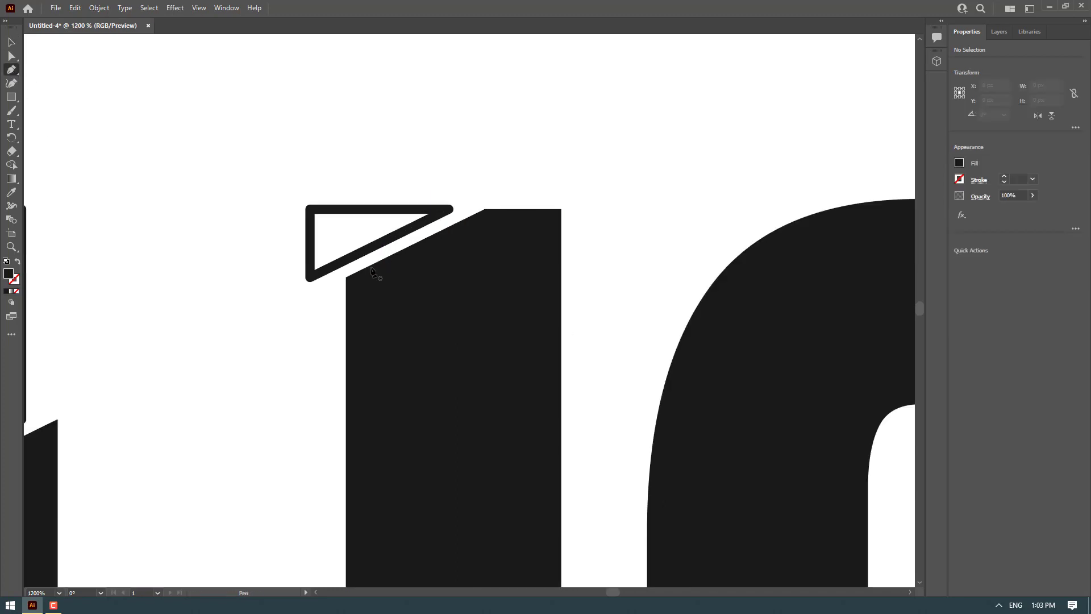
{"action": "left_click", "coordinate": [340, 263]}
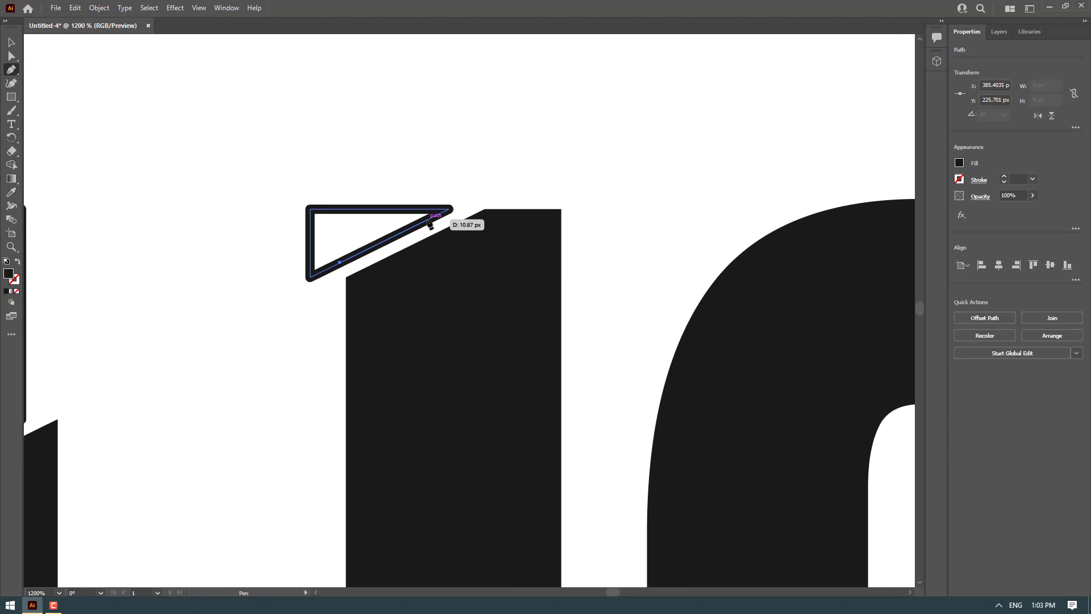
{"action": "left_click", "coordinate": [428, 221]}
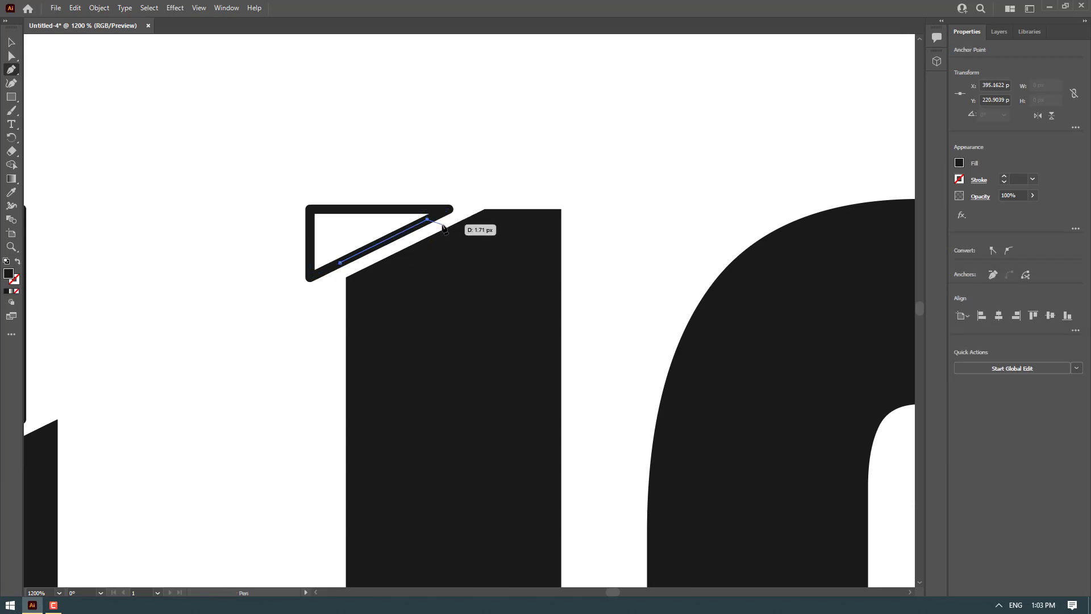
{"action": "key", "text": "Escape"}
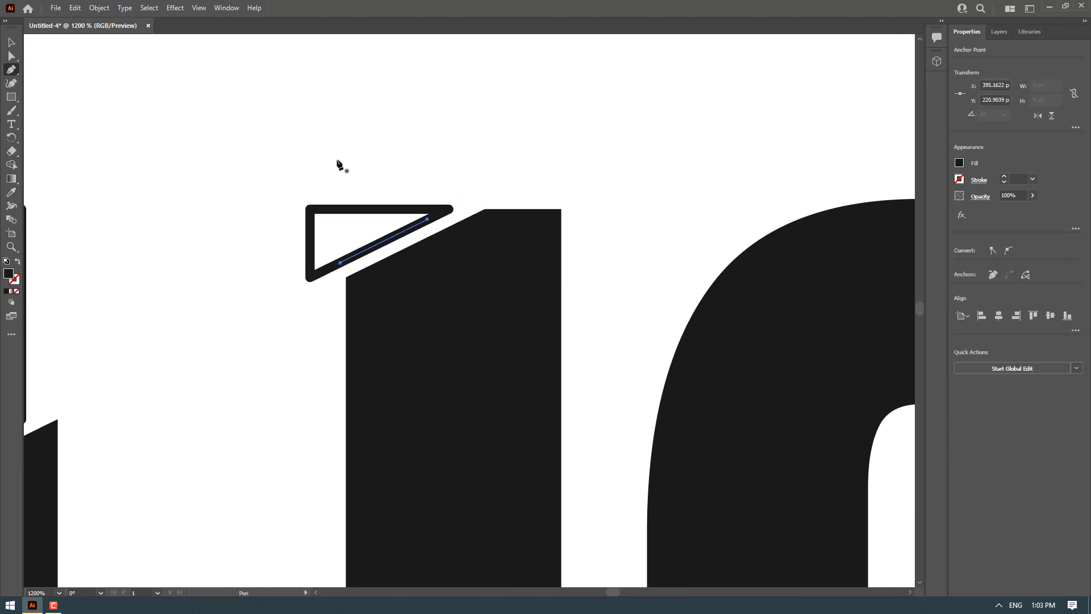
Extend the new path's upper end diagonally along the cut direction, well beyond the top of the I
{"action": "left_click", "coordinate": [11, 56]}
{"action": "left_click", "coordinate": [426, 220]}
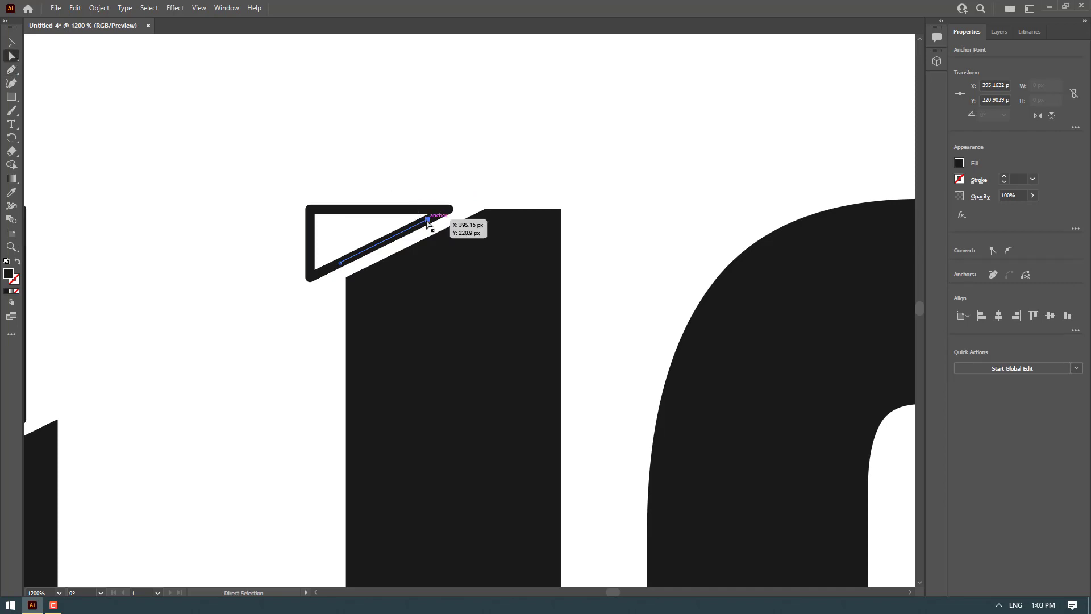
{"action": "left_click", "coordinate": [428, 221]}
{"action": "left_click_drag", "start_coordinate": [428, 223], "coordinate": [753, 61]}
{"action": "key", "text": "v"}
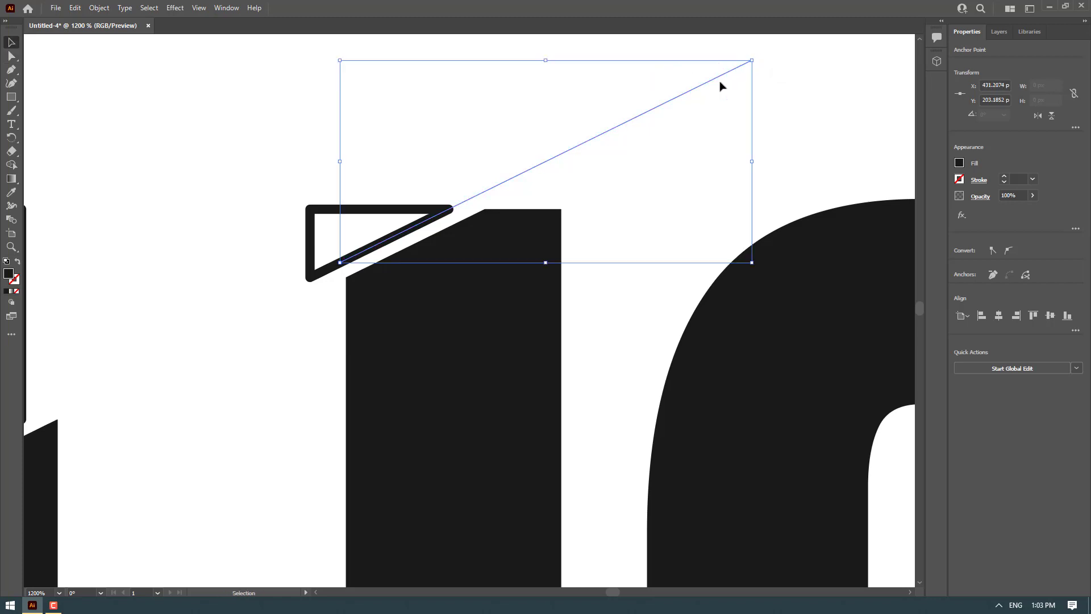
Give the diagonal line a 1 pt stroke with a round cap and round corner, and deselect it
{"action": "left_click", "coordinate": [1004, 177]}
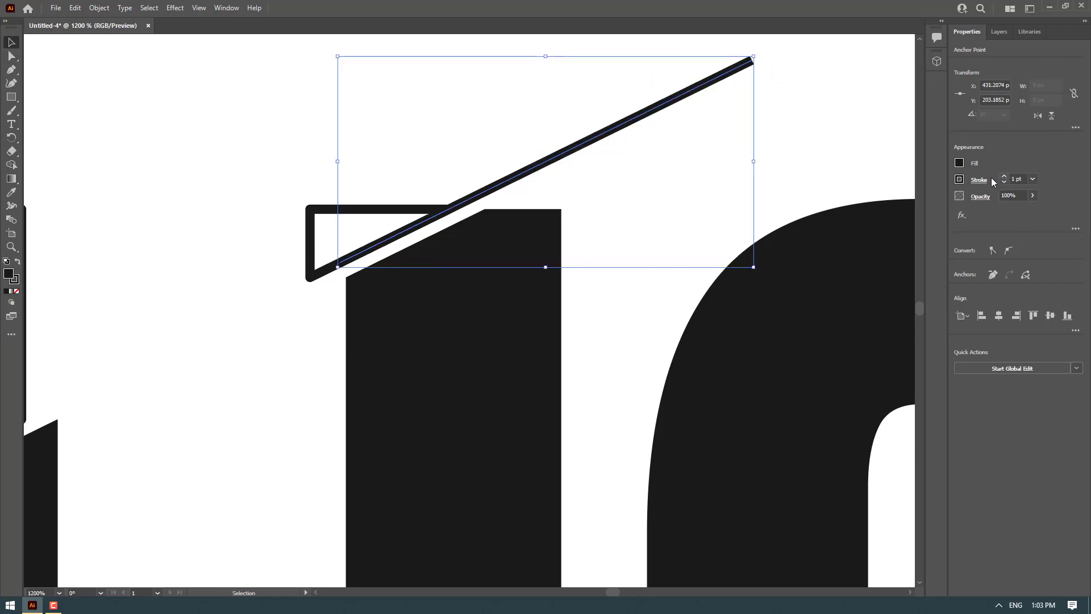
{"action": "left_click", "coordinate": [979, 180]}
{"action": "left_click", "coordinate": [918, 210]}
{"action": "left_click", "coordinate": [918, 225]}
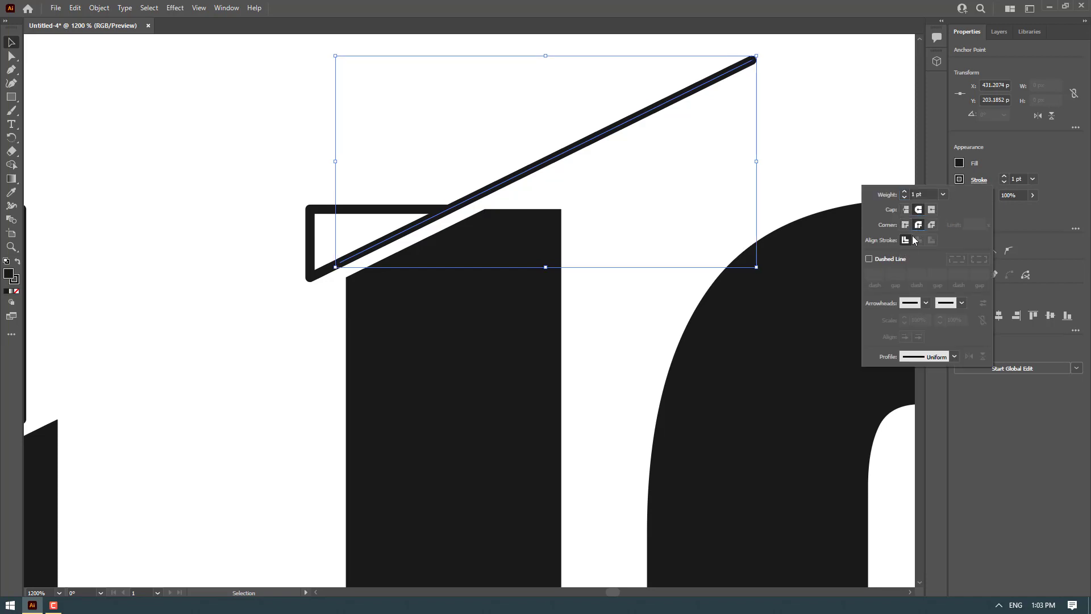
{"action": "left_click", "coordinate": [607, 219]}
{"action": "scroll", "coordinate": [621, 202], "scroll_direction": "down", "scroll_amount": 5}
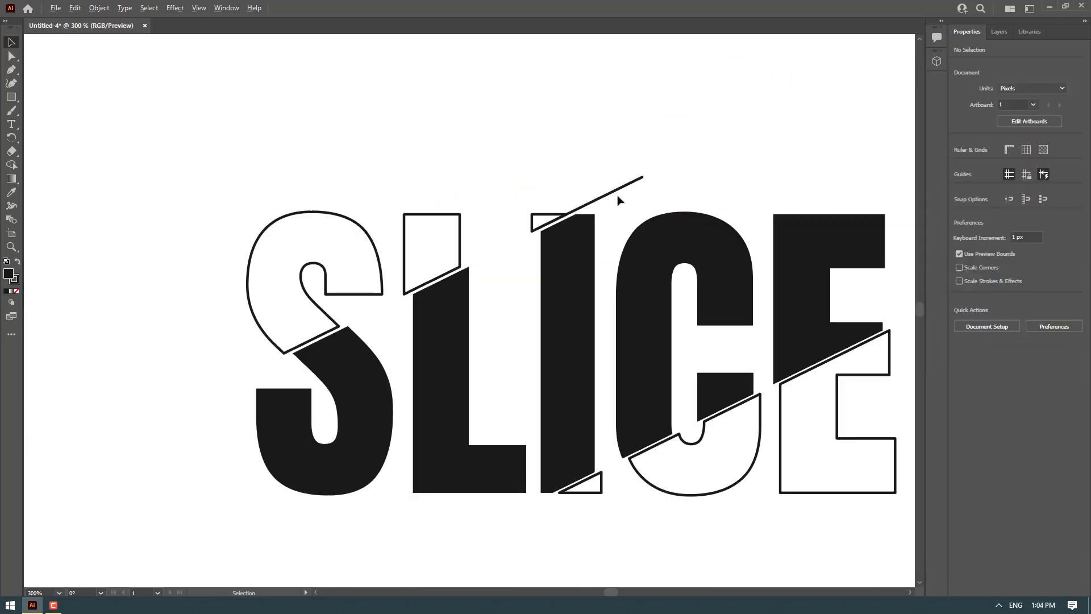
Lengthen the diagonal line further along the same angle until it spans about 63 px horizontally, and deselect it
{"action": "scroll", "coordinate": [650, 177], "scroll_direction": "up", "scroll_amount": 3}
{"action": "key", "text": "a"}
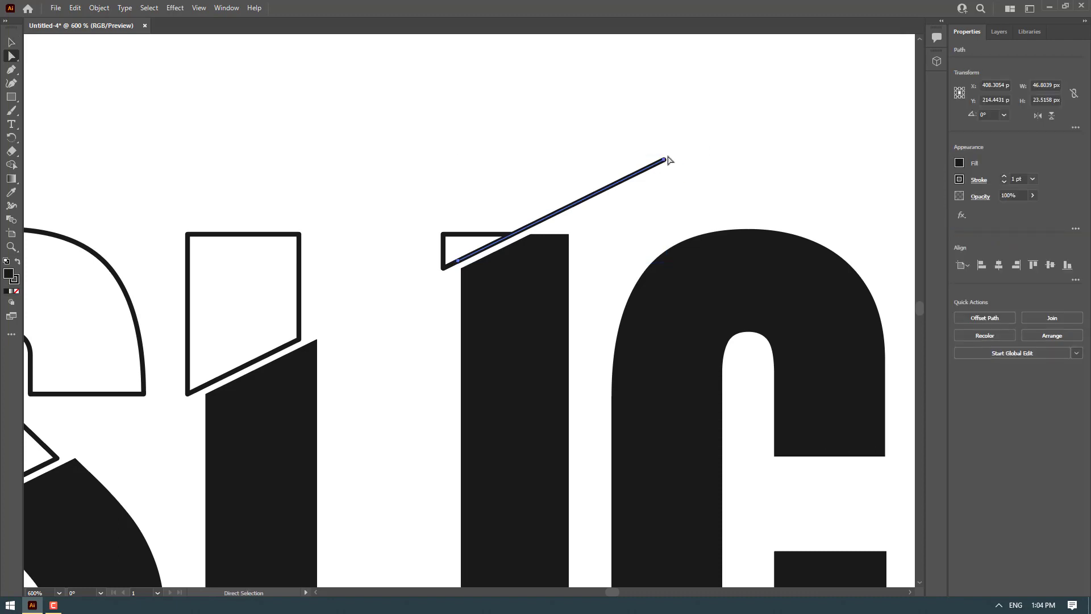
{"action": "left_click_drag", "start_coordinate": [666, 159], "coordinate": [739, 123]}
{"action": "key", "text": "v"}
{"action": "left_click", "coordinate": [699, 112]}
Copy the diagonal line to the S and align its upper end with the cut edge of the outlined piece
{"action": "scroll", "coordinate": [702, 164], "scroll_direction": "down", "scroll_amount": 2}
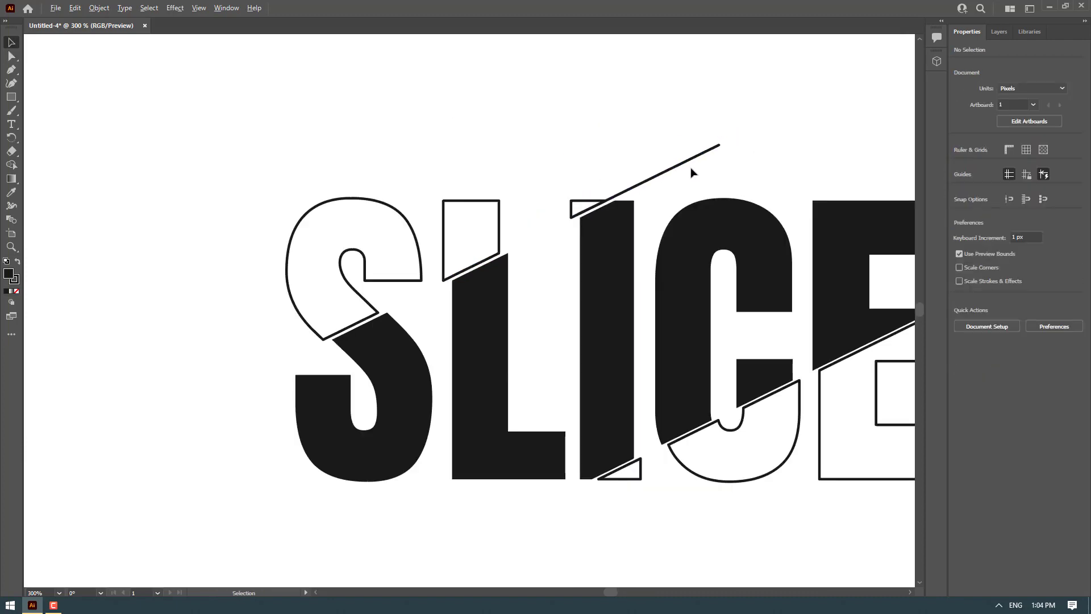
{"action": "left_click_drag", "start_coordinate": [672, 207], "coordinate": [310, 291]}
{"action": "scroll", "coordinate": [344, 299], "scroll_direction": "up", "scroll_amount": 5}
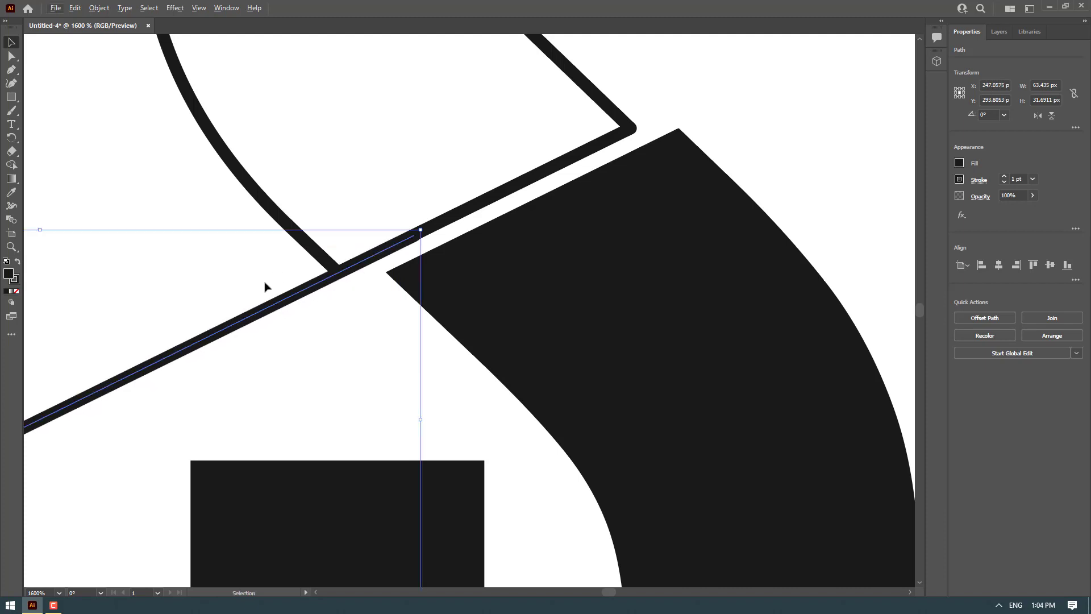
{"action": "scroll", "coordinate": [409, 230], "scroll_direction": "up", "scroll_amount": 1}
{"action": "mouse_move", "coordinate": [409, 231]}
{"action": "left_mouse_down"}
{"action": "mouse_move", "coordinate": [405, 247]}
{"action": "mouse_move", "coordinate": [415, 242]}
{"action": "left_mouse_up"}
Copy the diagonal line to the base of the I, aligned with the slanted edge of the lower outlined triangle
{"action": "scroll", "coordinate": [352, 290], "scroll_direction": "down", "scroll_amount": 7}
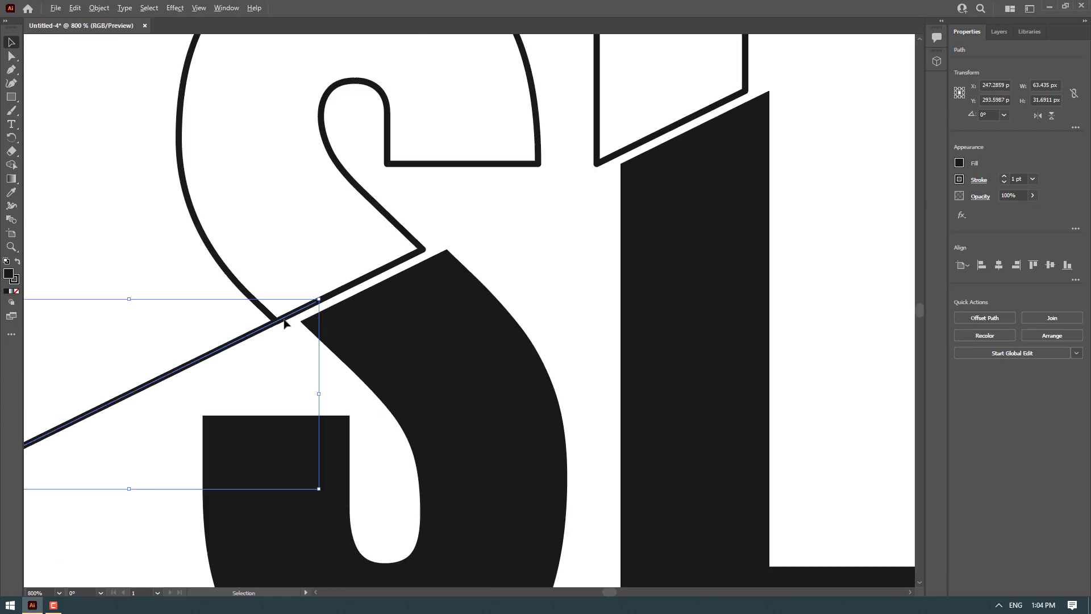
{"action": "left_click_drag", "start_coordinate": [267, 332], "coordinate": [536, 473]}
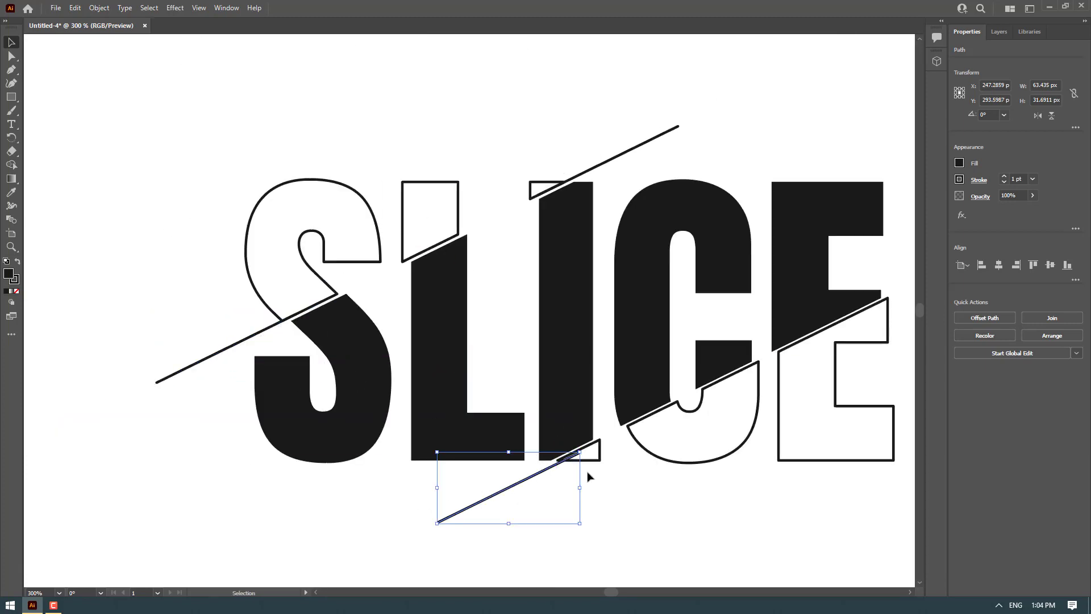
{"action": "scroll", "coordinate": [591, 474], "scroll_direction": "up", "scroll_amount": 5}
{"action": "left_click_drag", "start_coordinate": [459, 397], "coordinate": [469, 380]}
Copy the diagonal line to the E, aligned with the outlined piece's slanted edge and extending past the letter's outer side
{"action": "scroll", "coordinate": [468, 381], "scroll_direction": "down", "scroll_amount": 2}
{"action": "left_click_drag", "start_coordinate": [400, 407], "coordinate": [879, 262]}
{"action": "left_click_drag", "start_coordinate": [745, 369], "coordinate": [247, 467]}
{"action": "left_click_drag", "start_coordinate": [361, 375], "coordinate": [841, 105]}
{"action": "left_click_drag", "start_coordinate": [750, 123], "coordinate": [486, 333]}
{"action": "scroll", "coordinate": [486, 332], "scroll_direction": "up", "scroll_amount": 1}
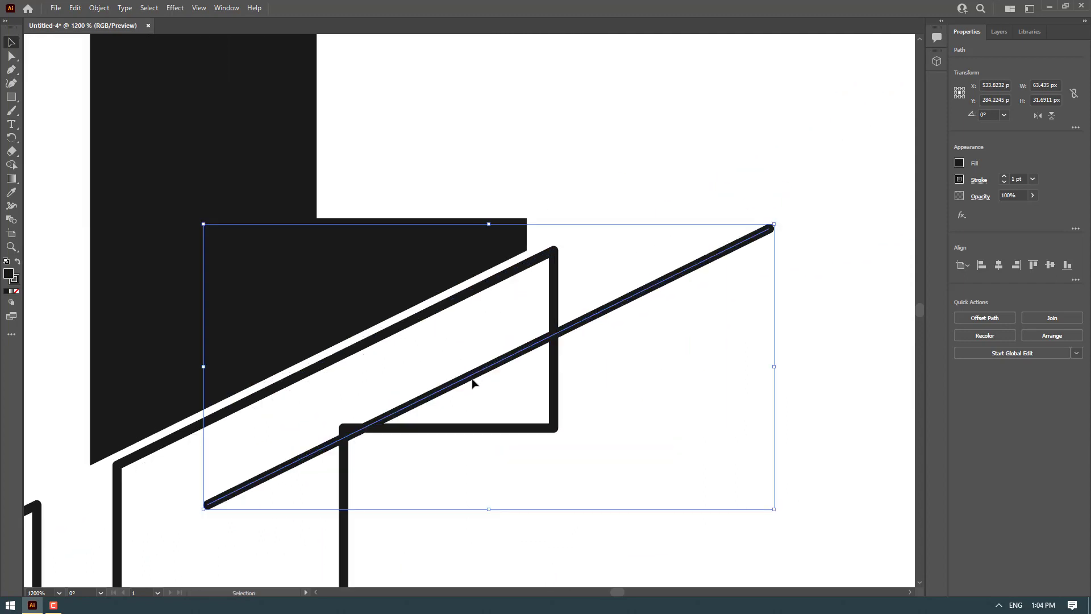
{"action": "left_click_drag", "start_coordinate": [472, 383], "coordinate": [629, 254]}
{"action": "scroll", "coordinate": [472, 349], "scroll_direction": "up", "scroll_amount": 3}
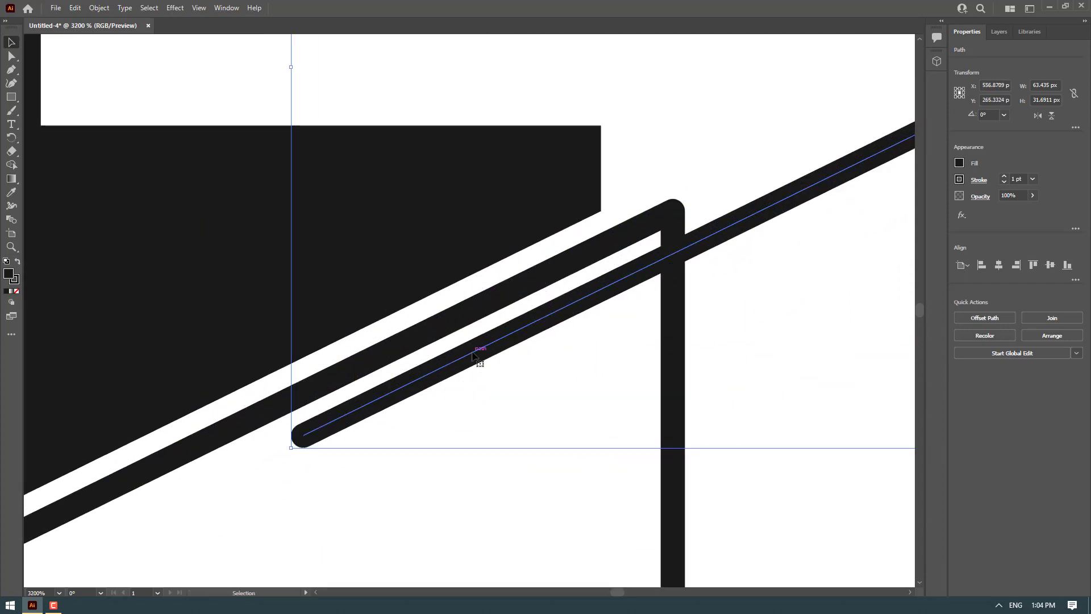
{"action": "mouse_move", "coordinate": [472, 353]}
{"action": "left_mouse_down"}
{"action": "mouse_move", "coordinate": [448, 316]}
{"action": "mouse_move", "coordinate": [469, 315]}
{"action": "left_mouse_up"}
{"action": "scroll", "coordinate": [469, 316], "scroll_direction": "down", "scroll_amount": 8}
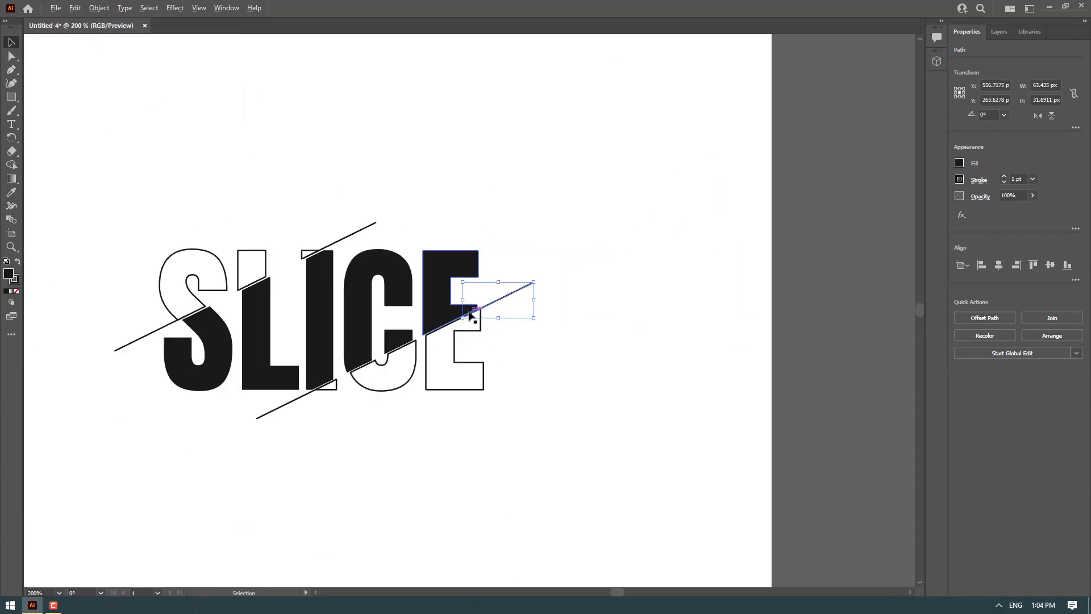
Group all the letter pieces and diagonal lines, and center the group horizontally and vertically on the artboard
{"action": "scroll", "coordinate": [469, 315], "scroll_direction": "down", "scroll_amount": 2}
{"action": "left_click_drag", "start_coordinate": [644, 200], "coordinate": [230, 392]}
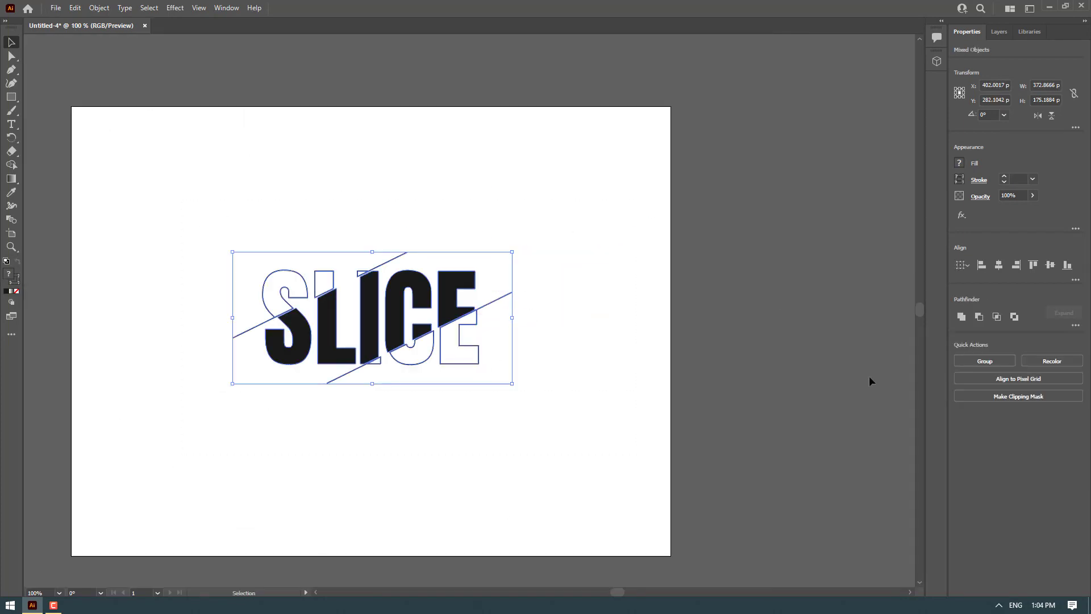
{"action": "left_click", "coordinate": [998, 359]}
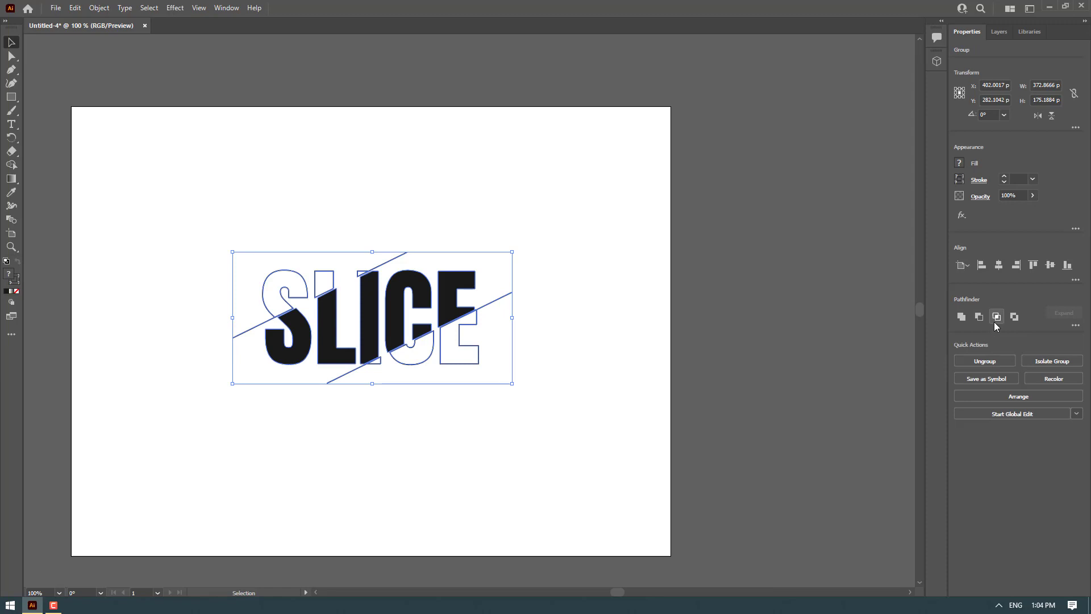
{"action": "left_click", "coordinate": [1050, 265]}
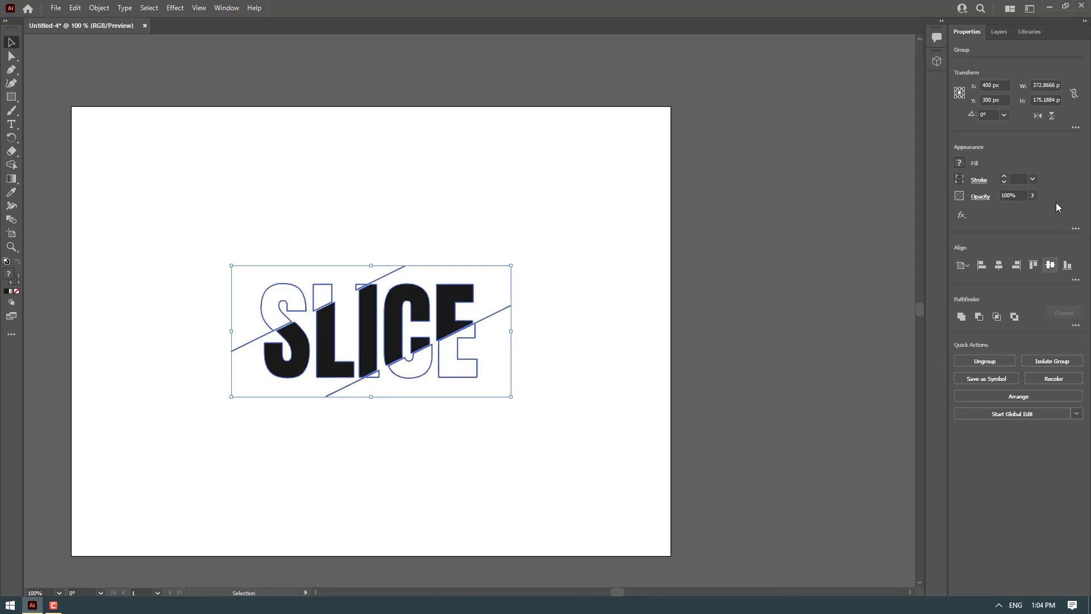
Scale the grouped artwork proportionally to a width of 500 px and deselect it
{"action": "left_click", "coordinate": [1073, 93]}
{"action": "left_click", "coordinate": [1044, 86]}
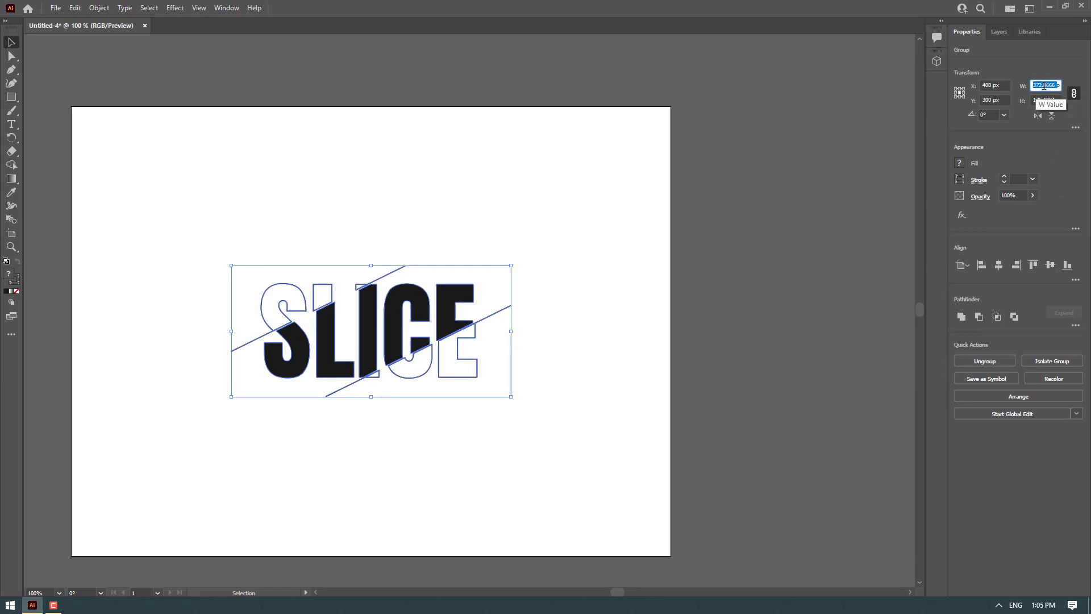
{"action": "type", "text": "500"}
{"action": "key", "text": "Return"}
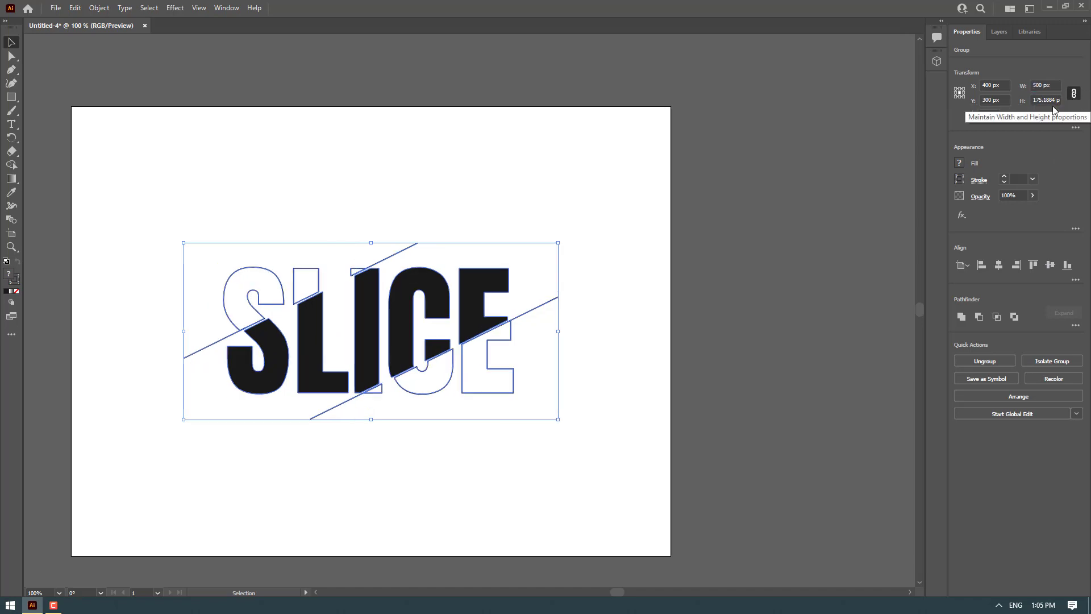
{"action": "left_click", "coordinate": [812, 317]}
{"action": "left_click_drag", "start_coordinate": [666, 358], "coordinate": [747, 346]}
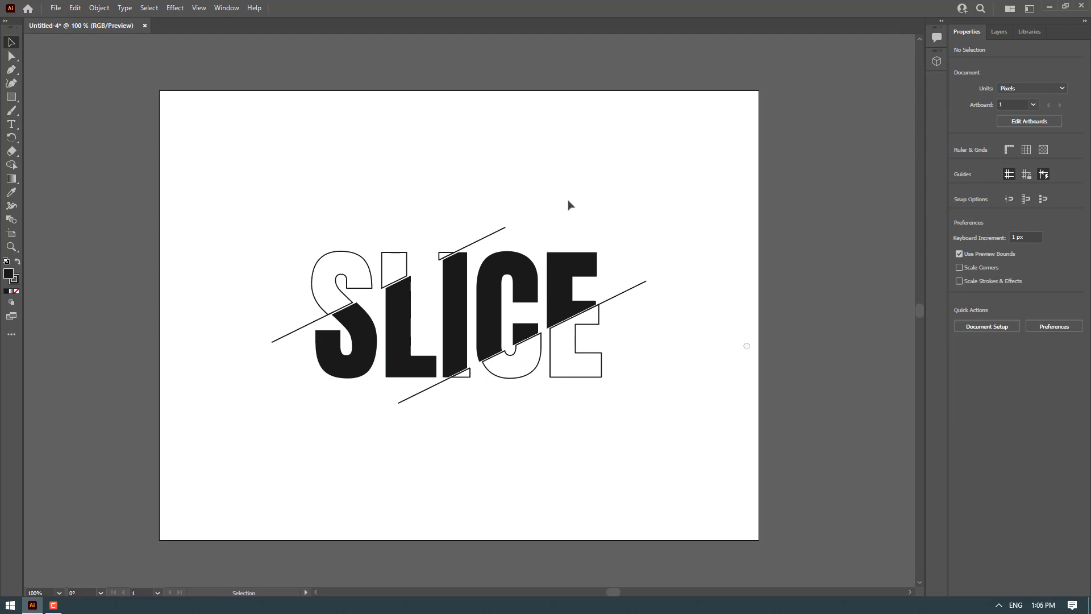